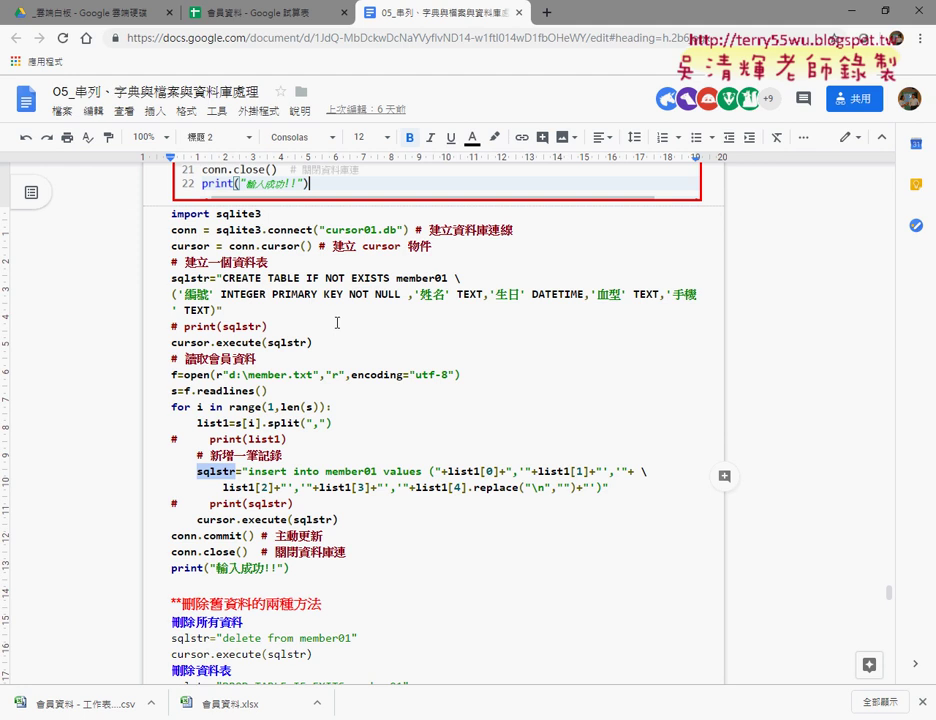
Select the 編號 column name in the CREATE TABLE line
scroll(415, 253, "down", 3)
scroll(415, 253, "up", 2)
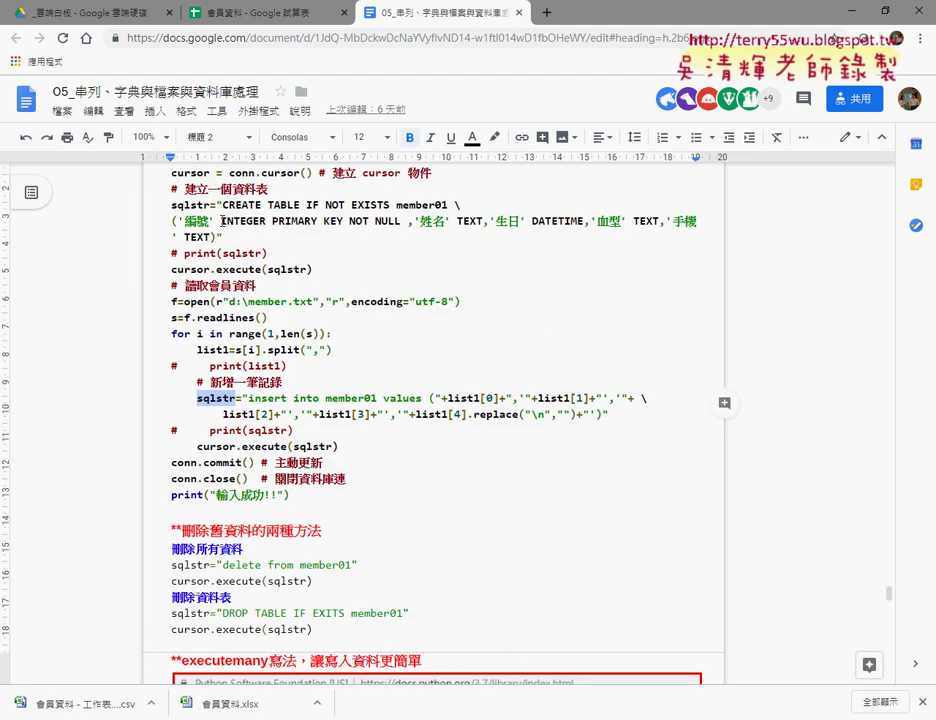
left_click_drag(209, 221, 185, 221)
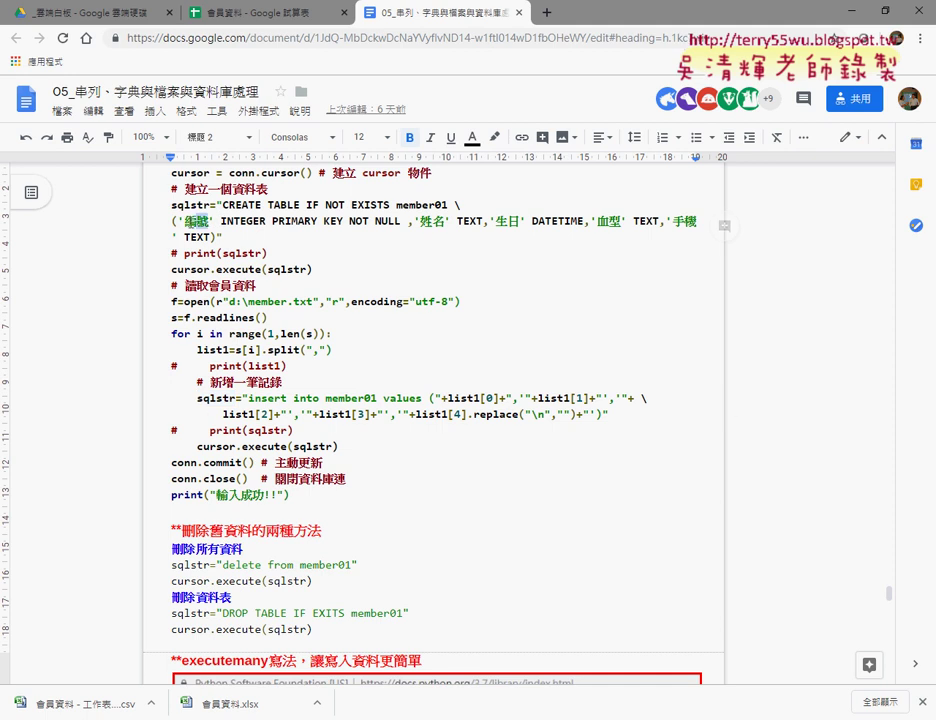
left_click(444, 224)
mouse_move(210, 221)
left_mouse_down()
mouse_move(186, 221)
mouse_move(206, 221)
left_mouse_up()
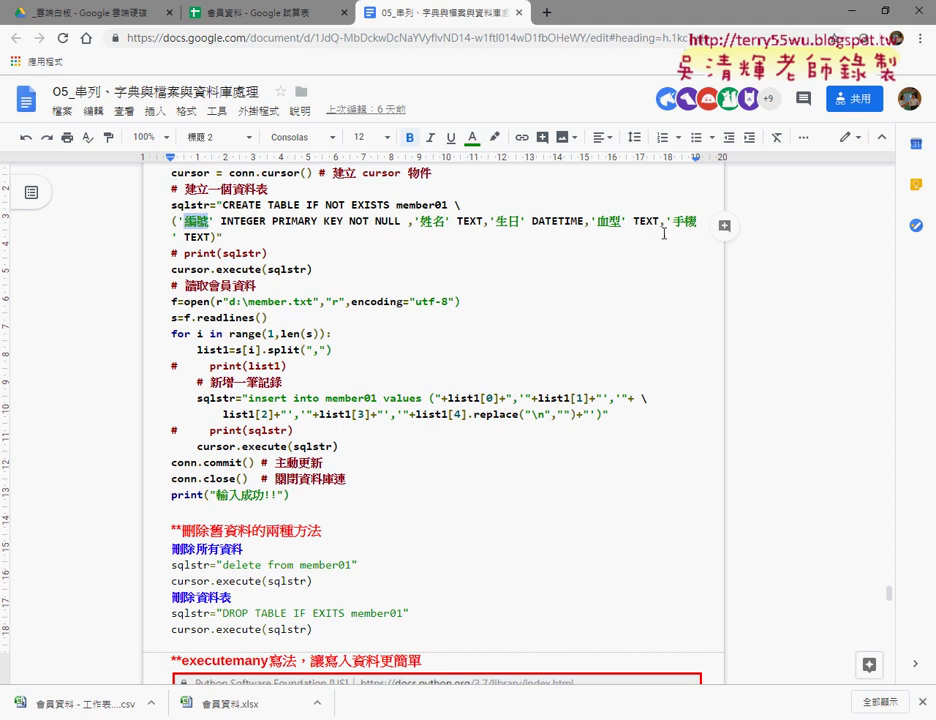
Give the INTEGER and DATETIME type names a yellow highlight
left_click(224, 219)
left_click_drag(224, 219, 267, 219)
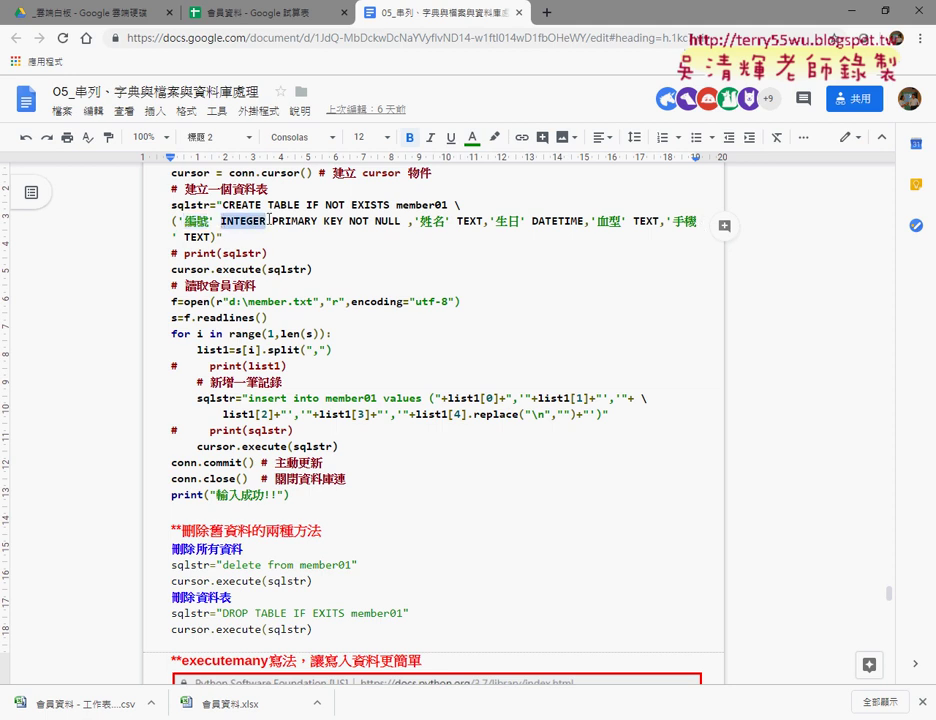
left_click(494, 137)
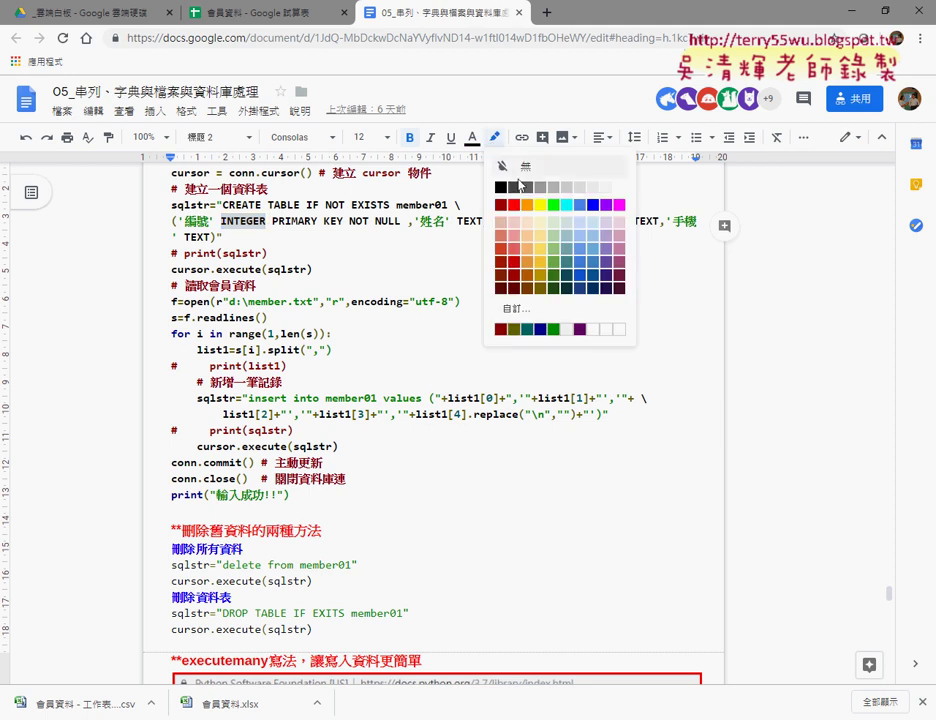
left_click(540, 207)
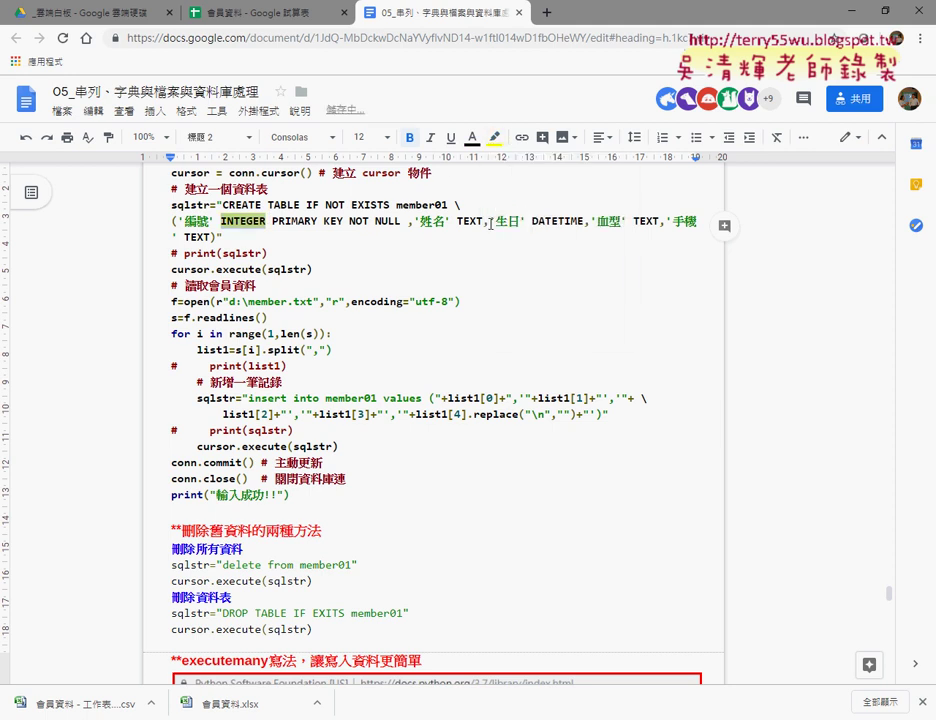
double_click(535, 221)
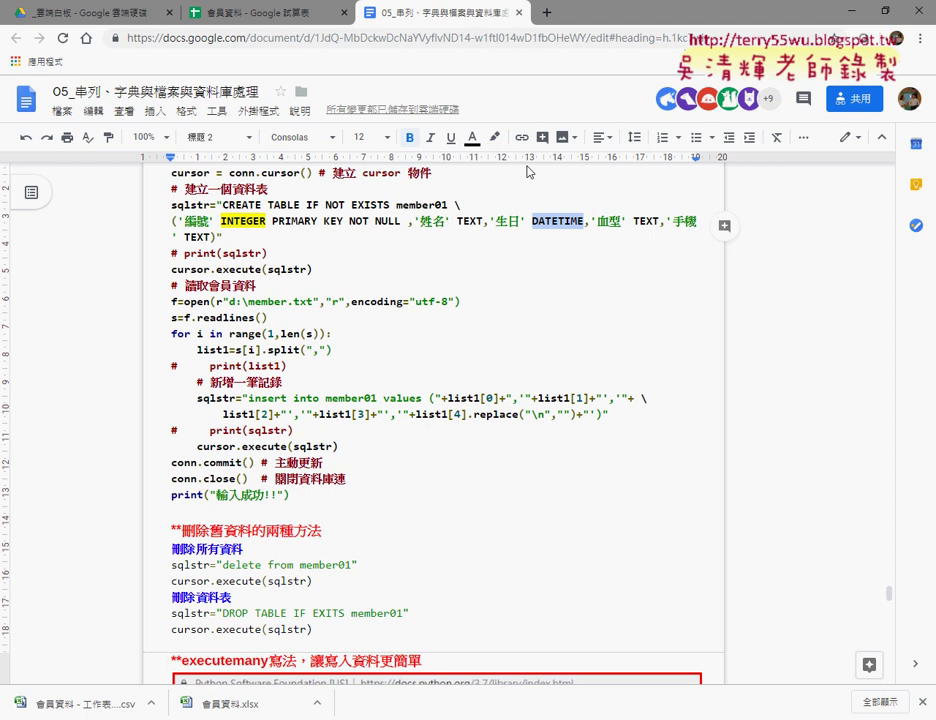
left_click(496, 141)
left_click(540, 204)
scroll(330, 330, "down", 3)
scroll(341, 355, "down", 2)
scroll(341, 355, "down", 4)
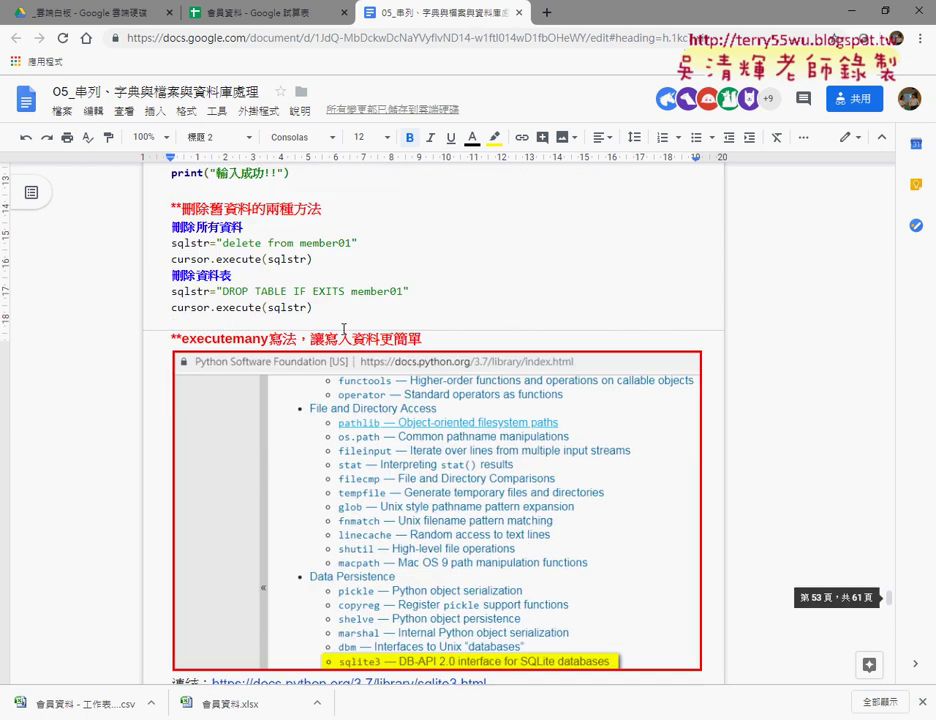
scroll(417, 272, "up", 1)
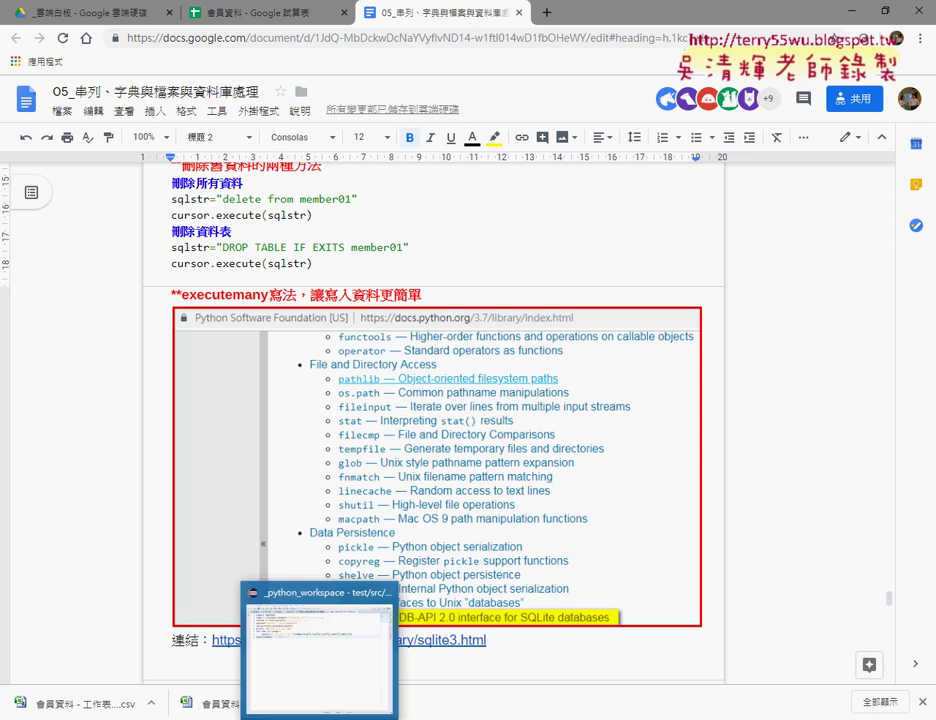
Launch SQLite Database Browser and open the cursor01.db database
mouse_move(142, 715)
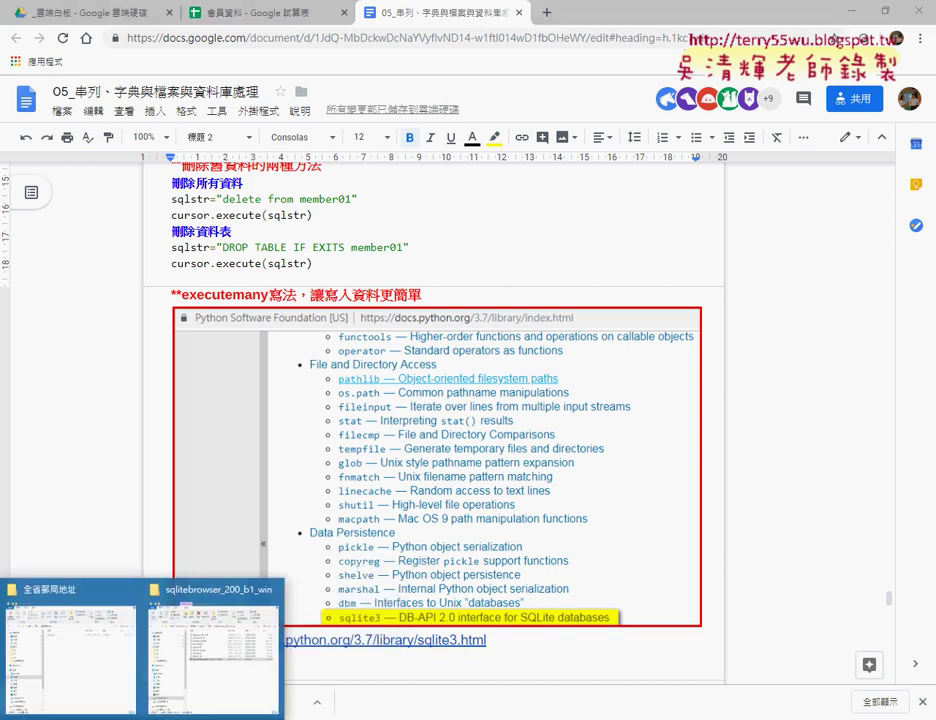
left_click(215, 645)
double_click(393, 364)
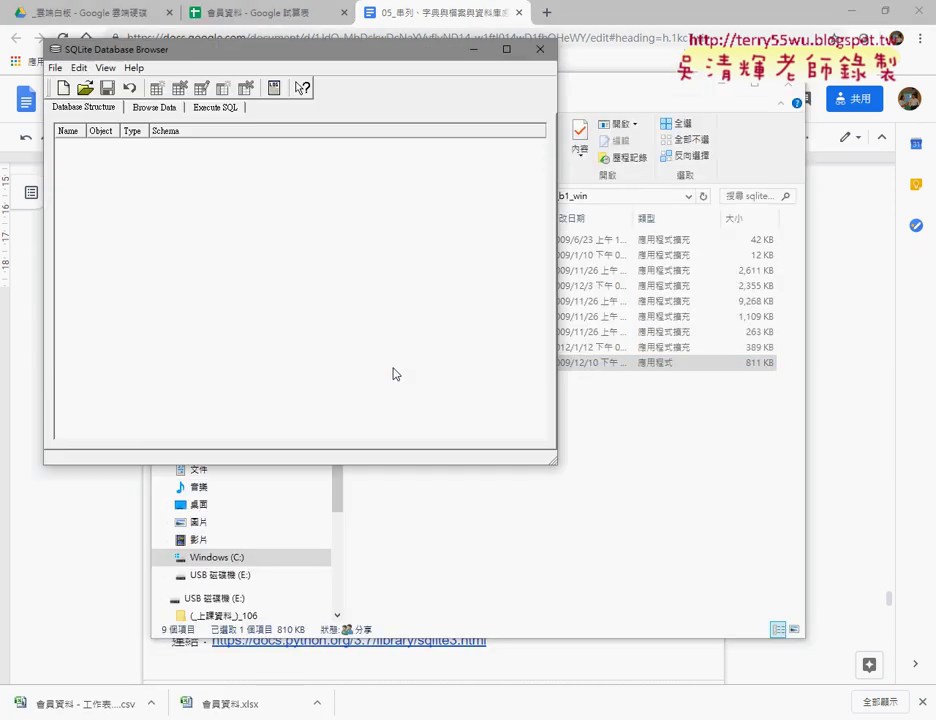
left_click(80, 87)
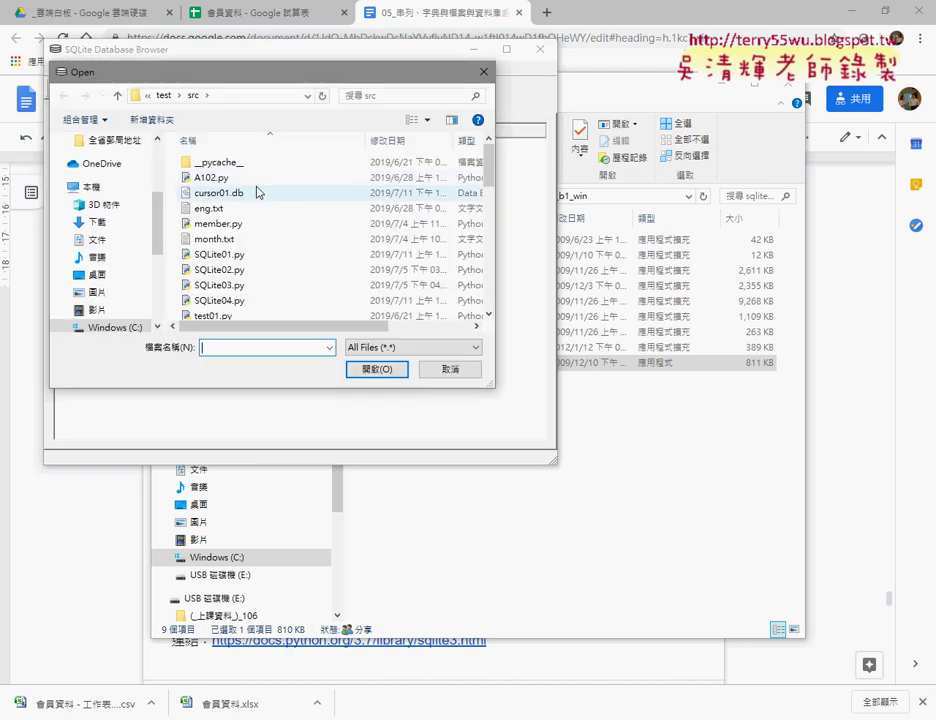
double_click(228, 191)
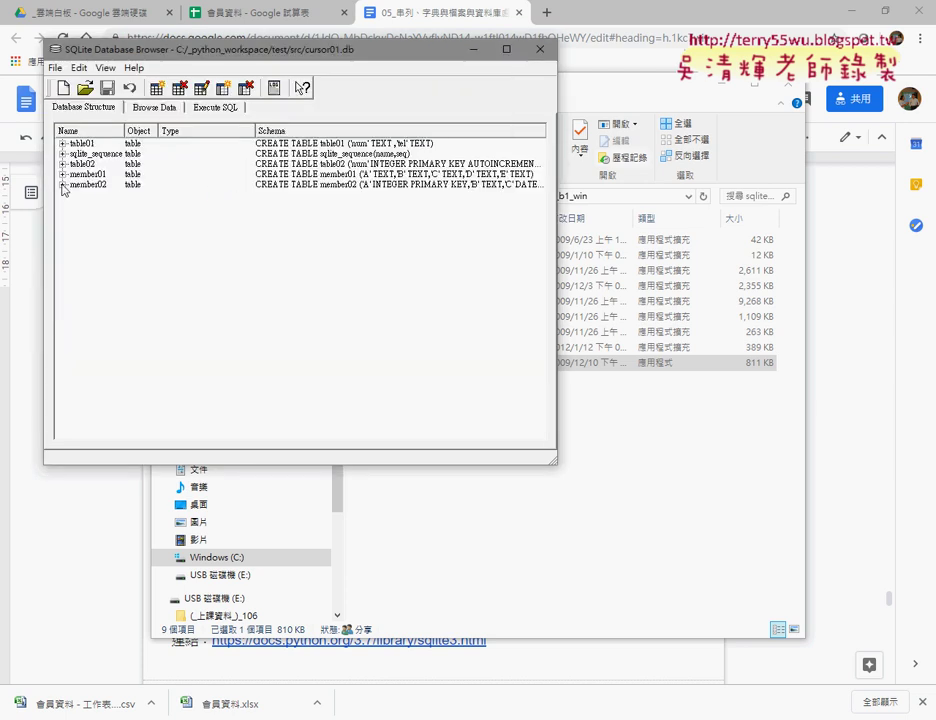
Expand member02 and show its 50 rows in Browse Data
left_click(62, 184)
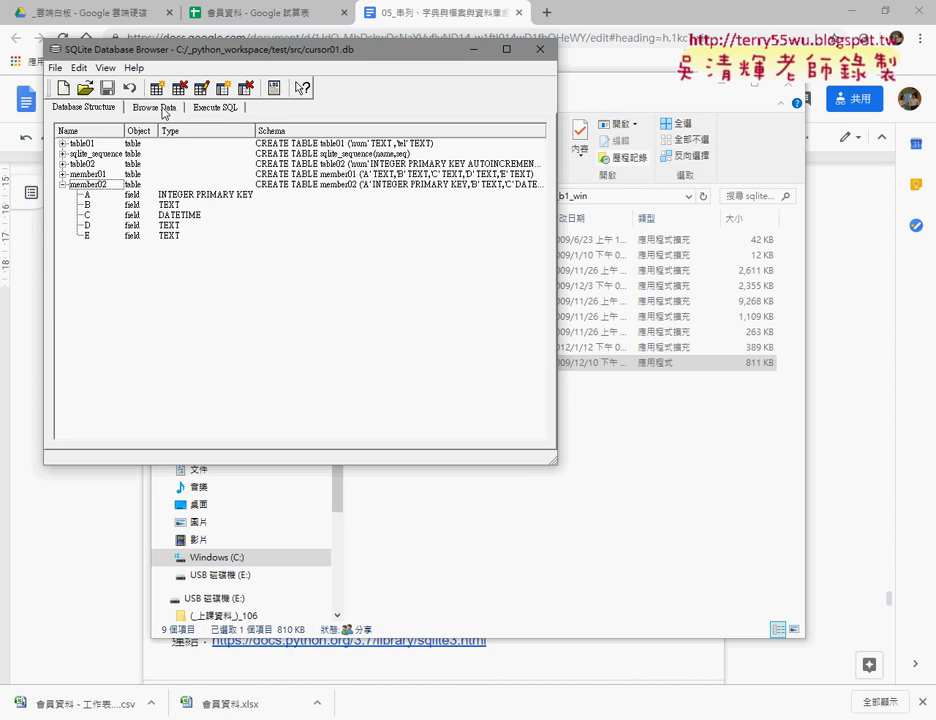
left_click(145, 106)
left_click(146, 133)
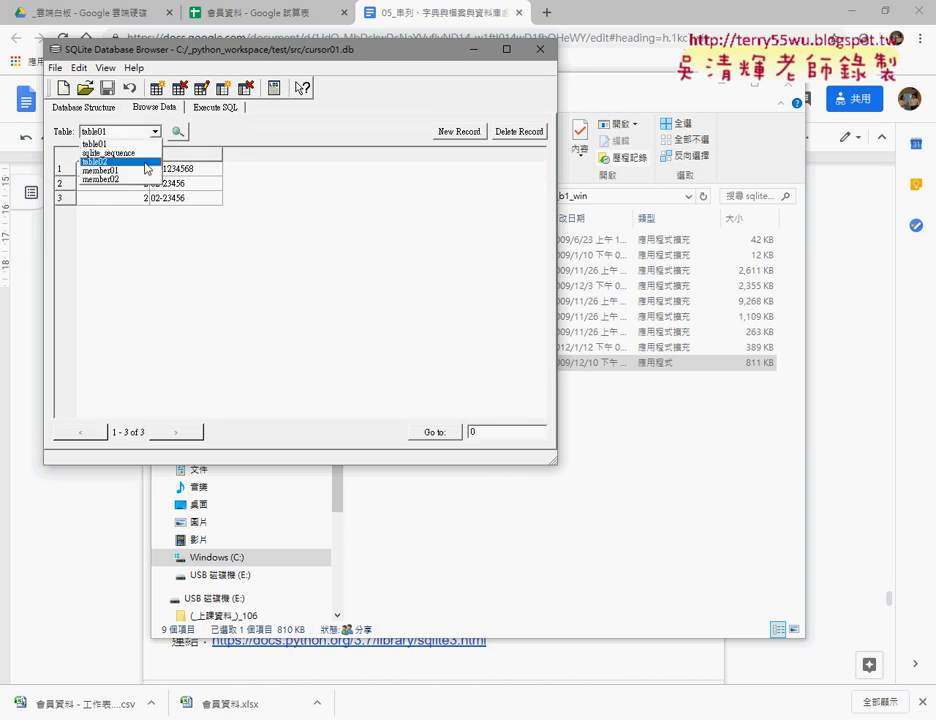
left_click(143, 176)
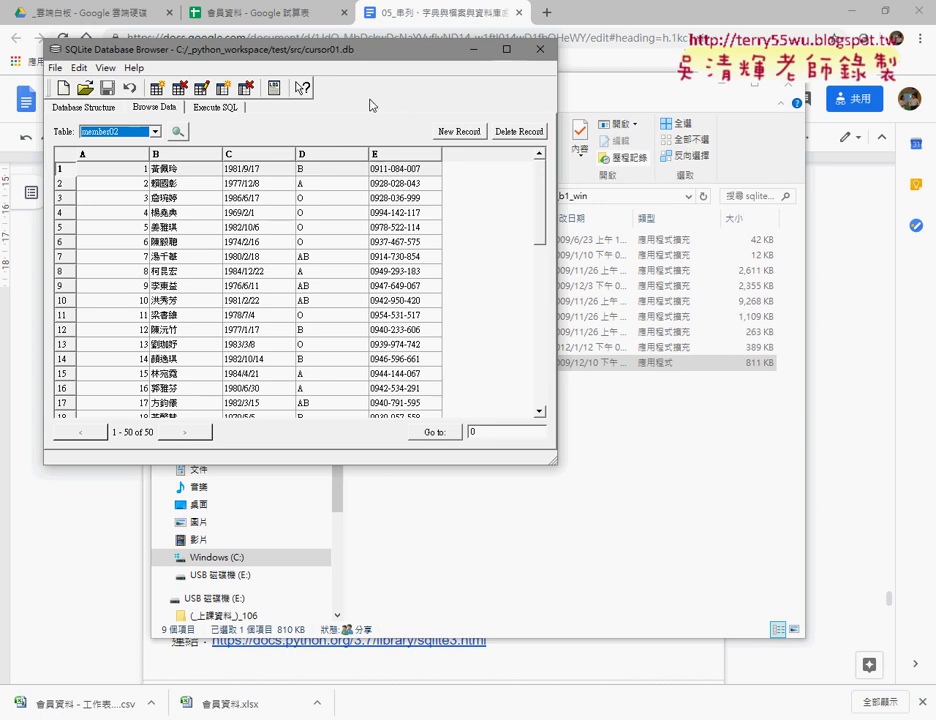
Move the database window aside, bring up Execute SQL, then return to the course notes
left_click_drag(272, 47, 446, 67)
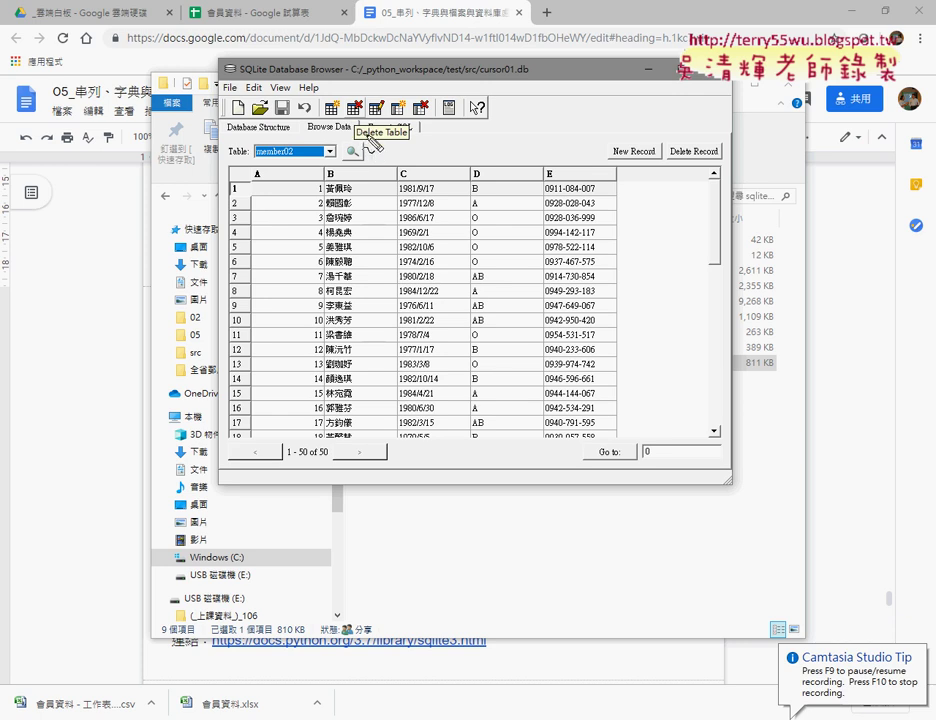
left_click_drag(345, 95, 356, 138)
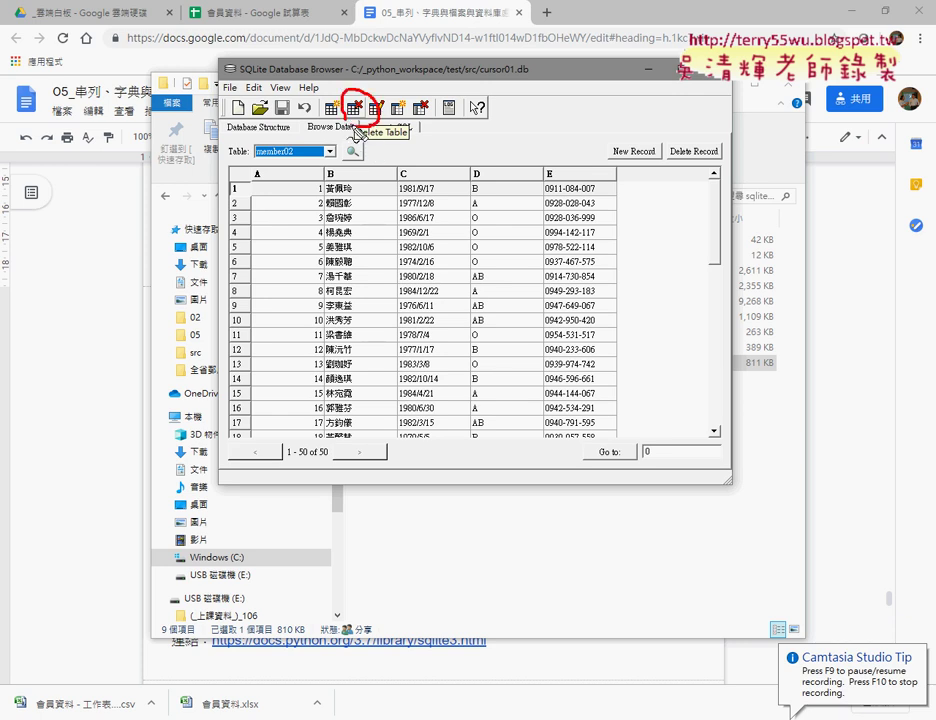
key("Escape")
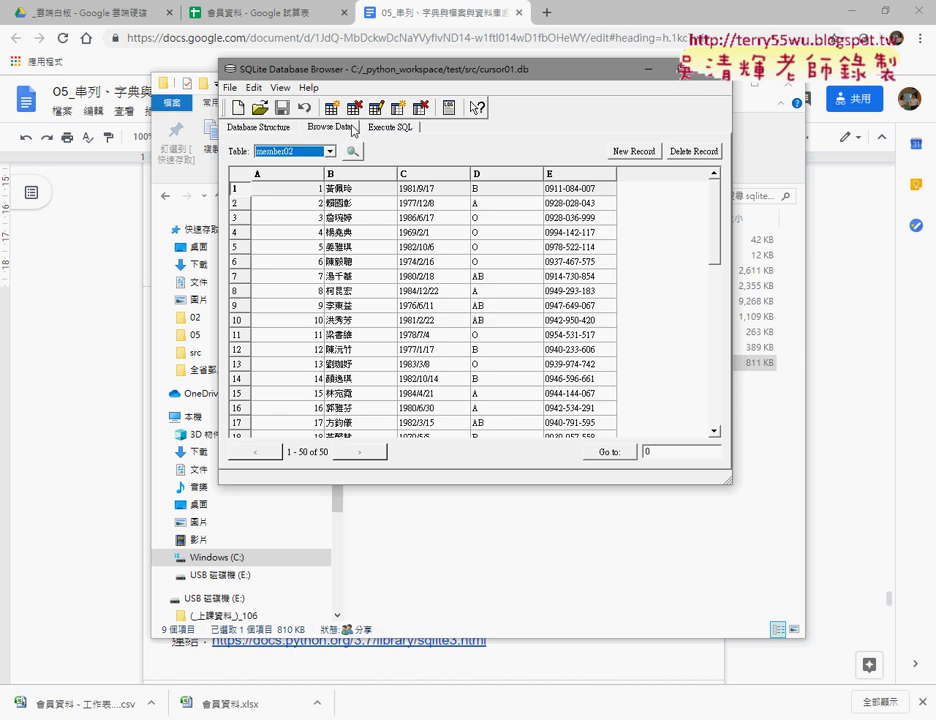
left_click(392, 127)
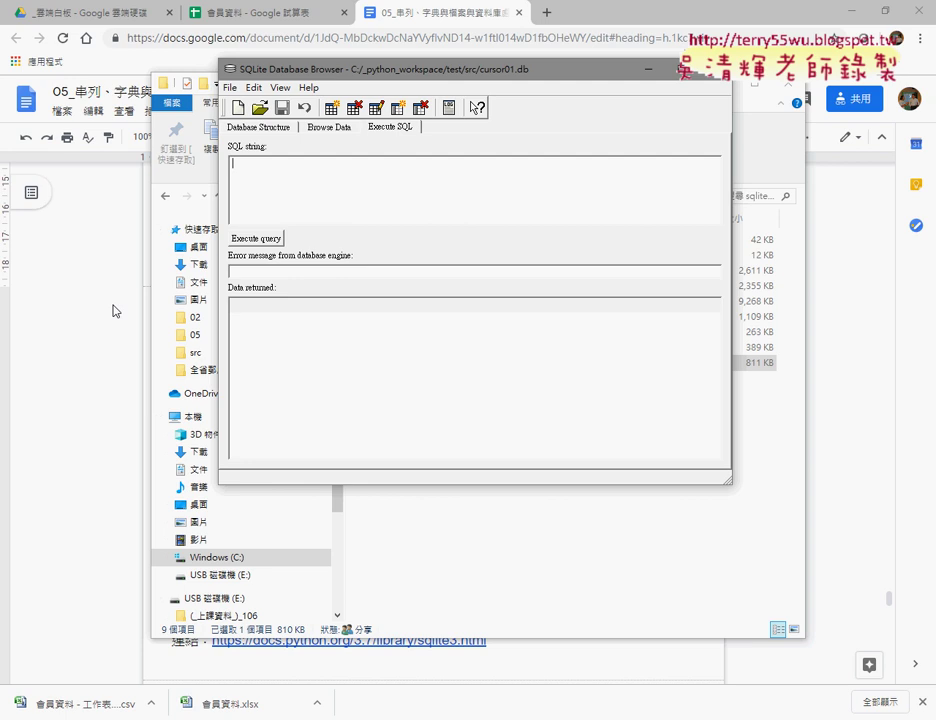
left_click(135, 322)
Copy the 'DROP TABLE IF EXITS member01' line from the notes while keeping the notes intact
scroll(156, 336, "up", 2)
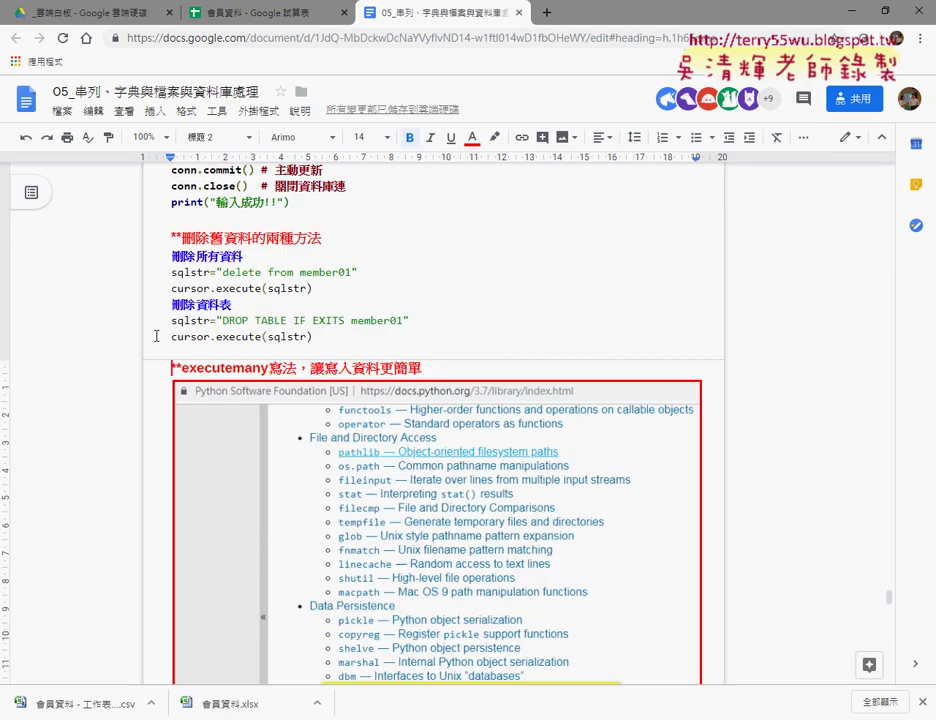
left_click(227, 320)
left_click_drag(231, 319, 402, 322)
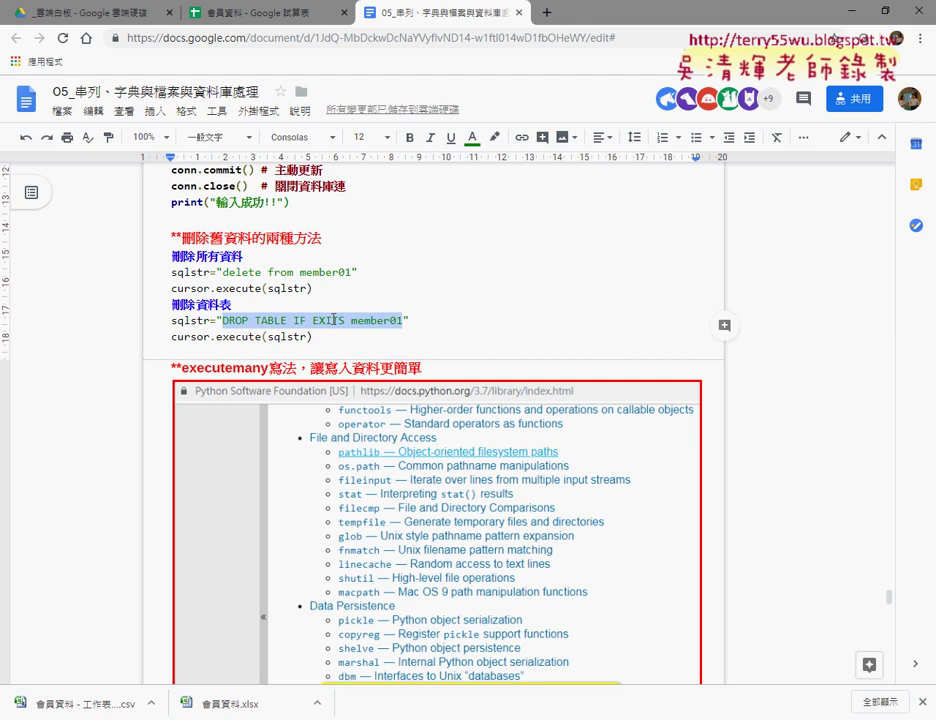
key("Delete")
key("ctrl+z")
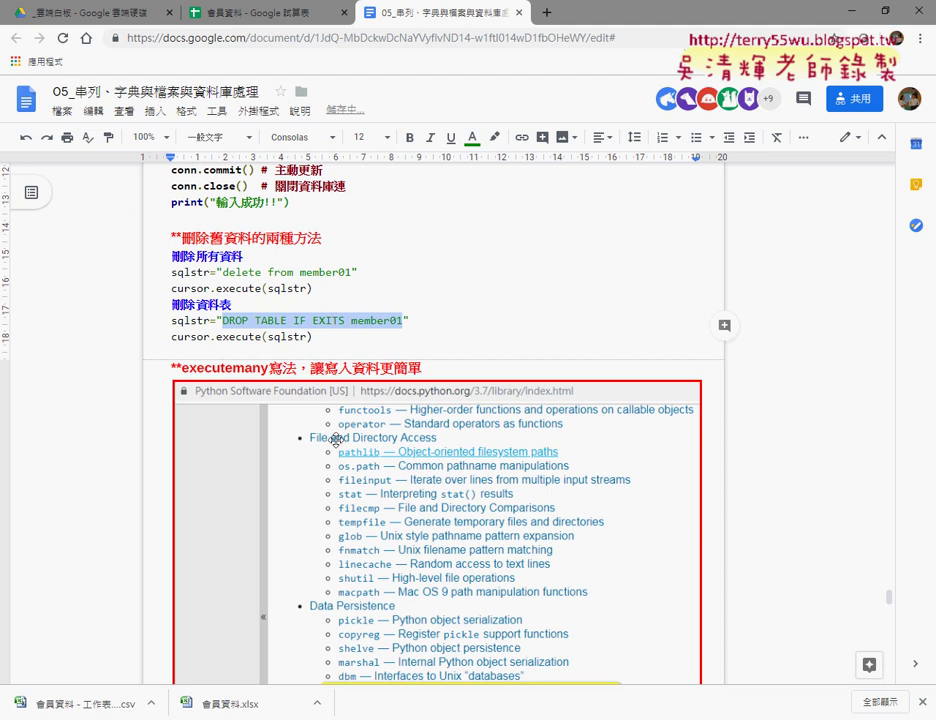
key("alt+Tab")
Run DROP TABLE member01 without 'IF EXITS' and confirm member01 left the table list
right_click(359, 185)
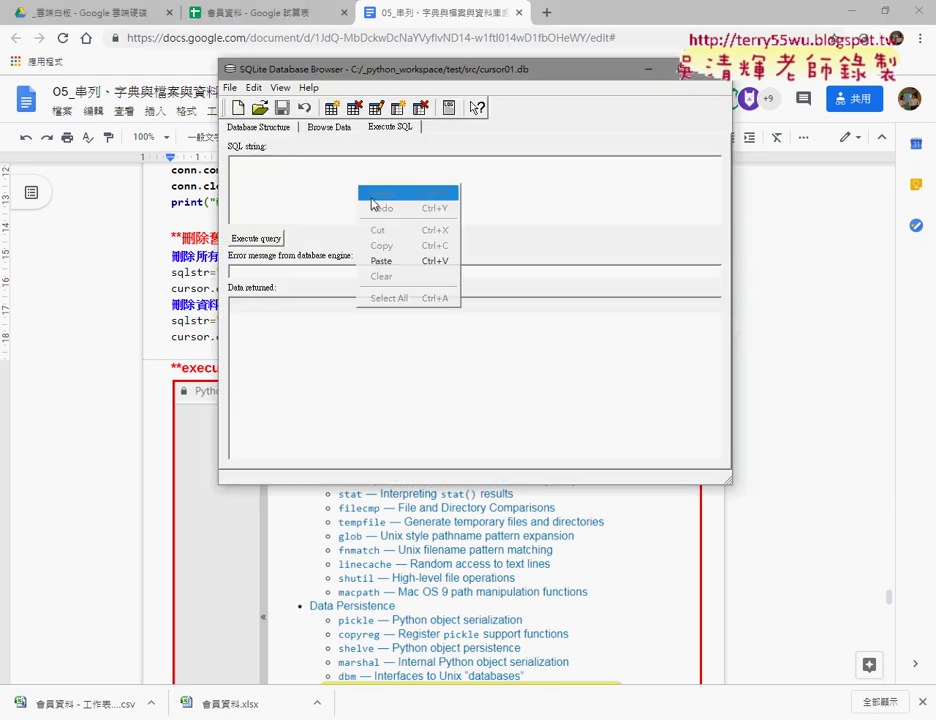
left_click(384, 260)
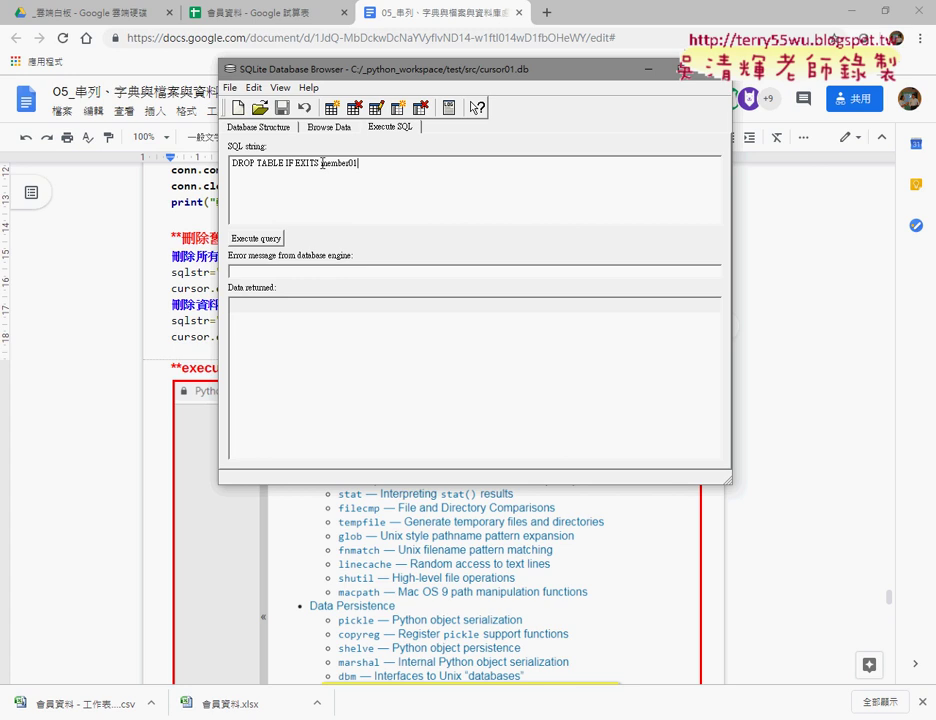
left_click_drag(321, 163, 285, 165)
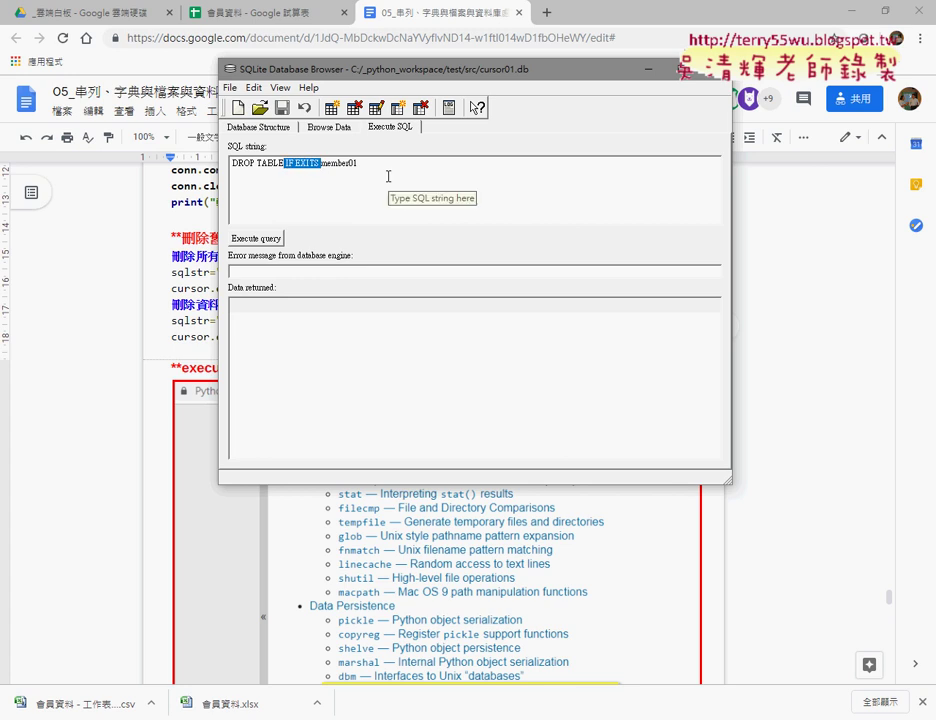
key("Delete")
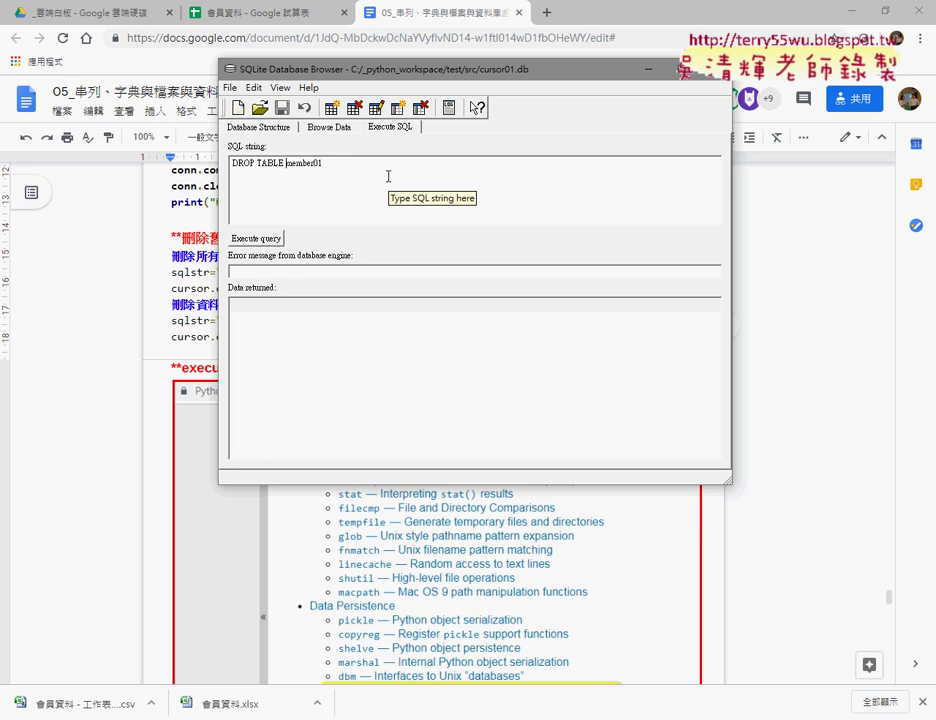
left_click(265, 245)
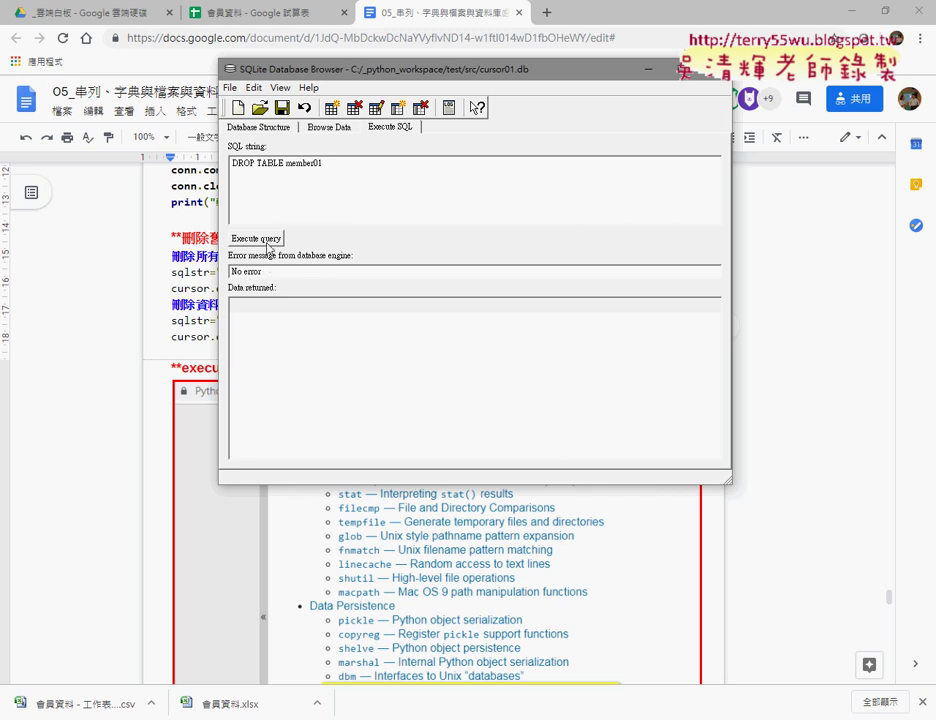
left_click(327, 128)
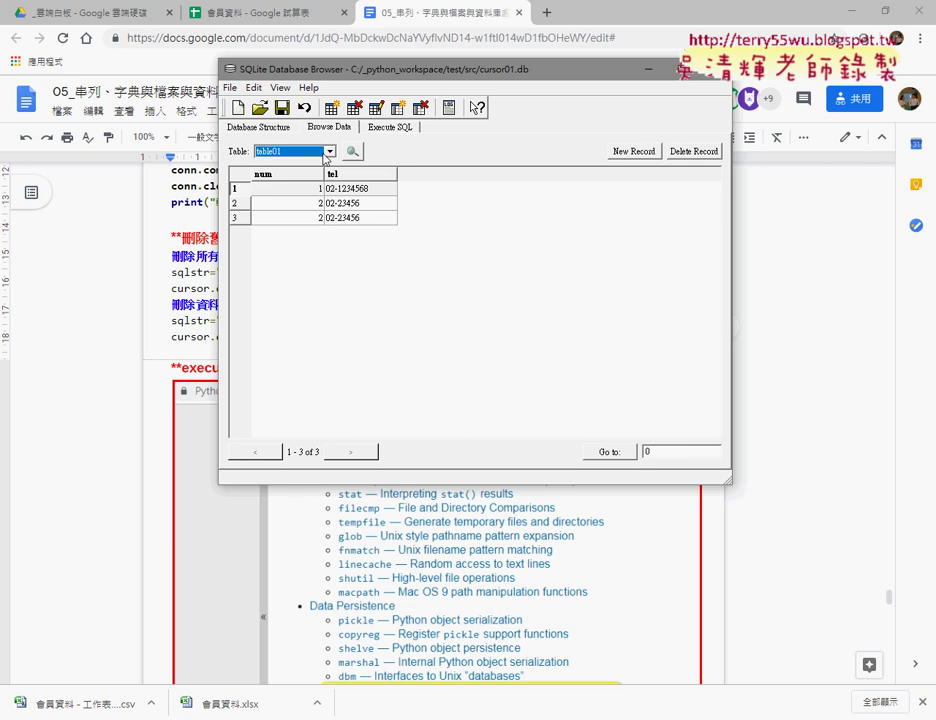
left_click(328, 152)
left_click(327, 152)
left_click(327, 152)
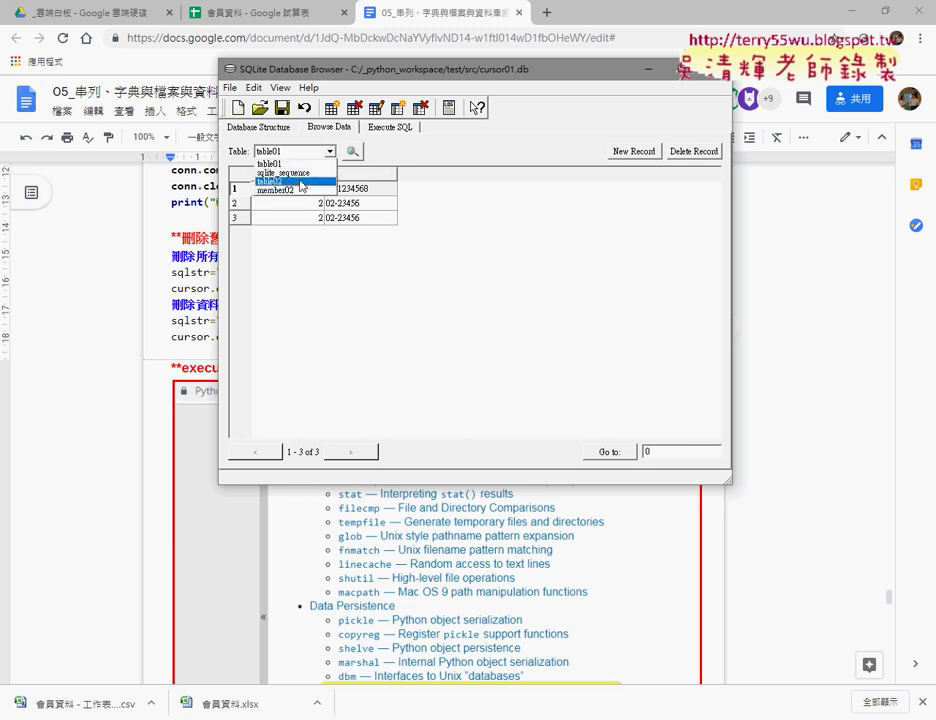
Change the statement to DROP TABLE member02 and confirm member02 is gone
left_click(390, 127)
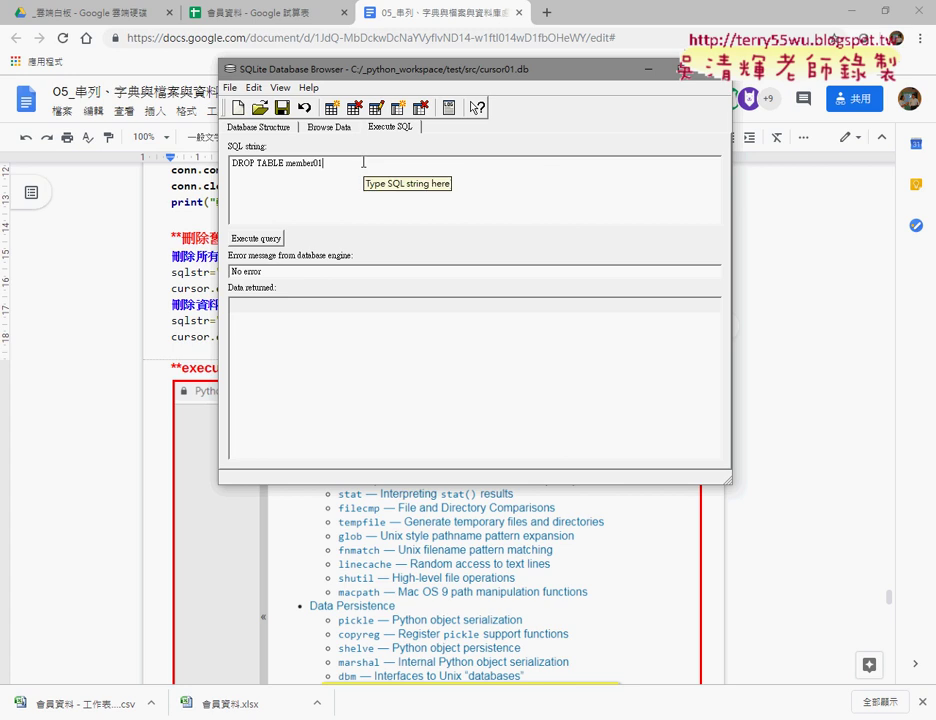
key("BackSpace")
type("2")
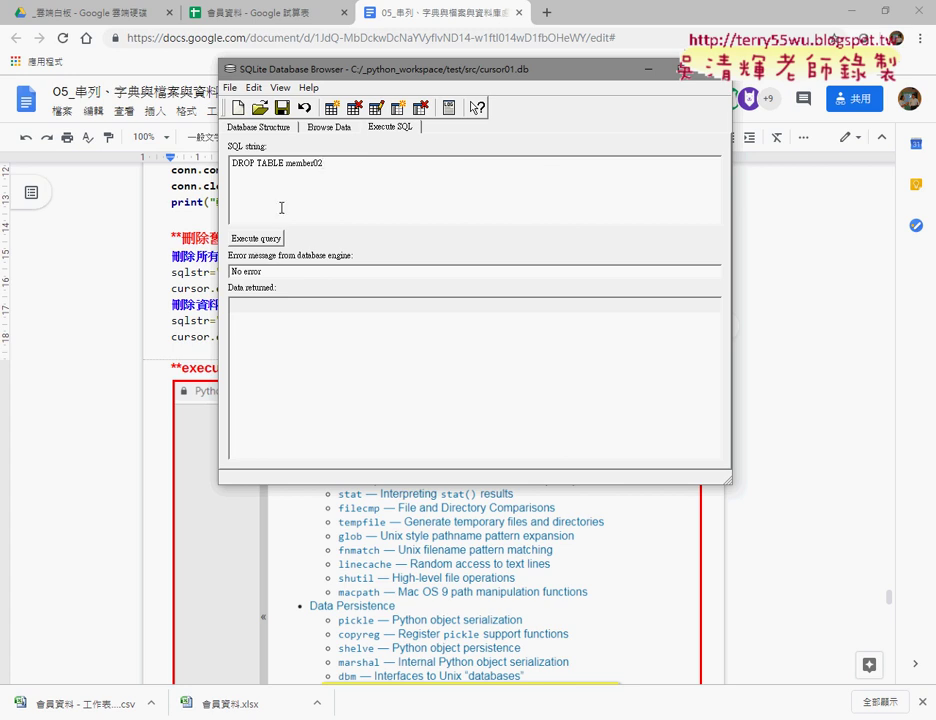
left_click(330, 127)
left_click(331, 152)
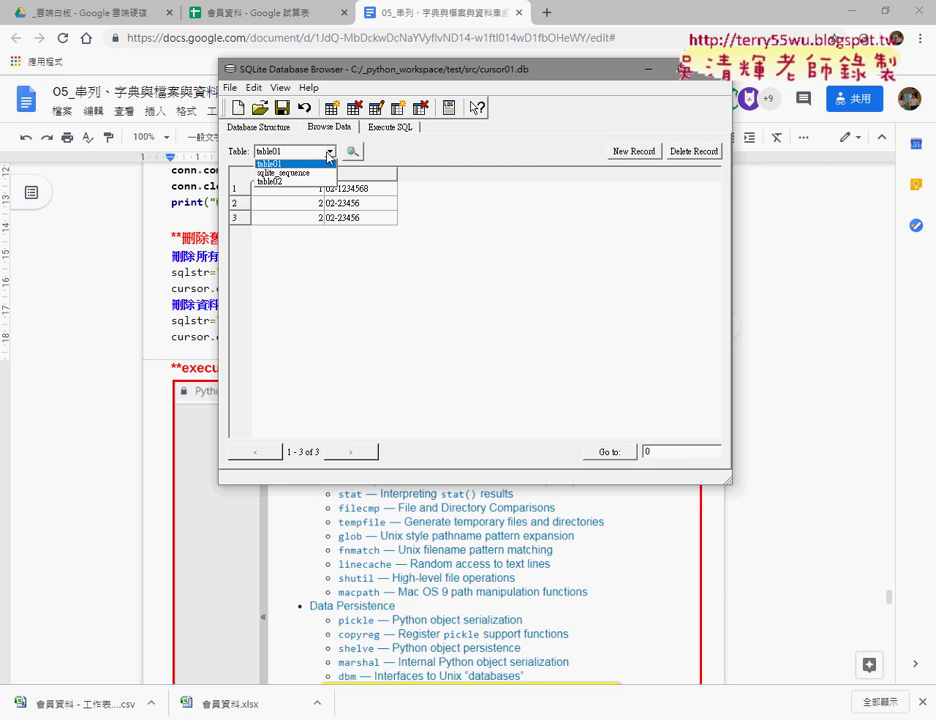
Copy the two DROP TABLE IF EXITS code lines from the notes for the script
left_click(172, 320)
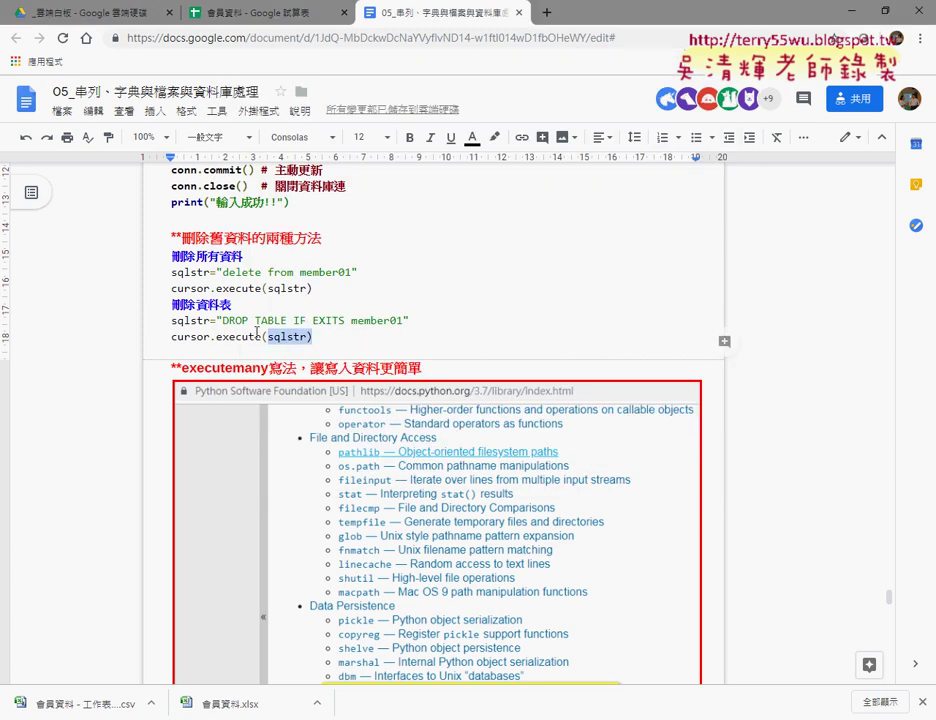
left_click_drag(257, 331, 172, 320)
key("ctrl+c")
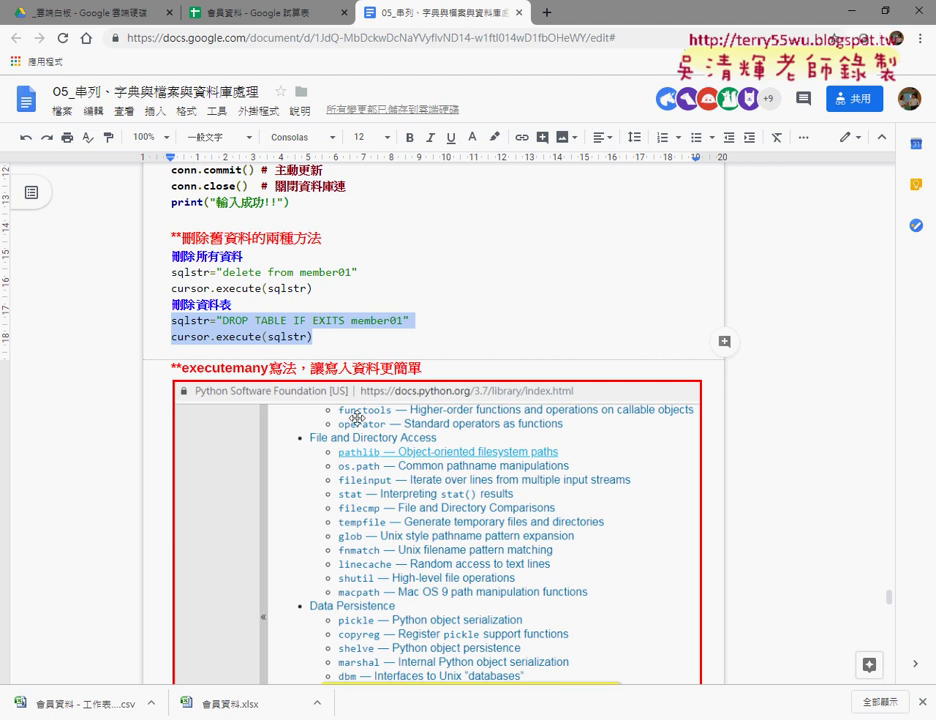
key("alt+Tab")
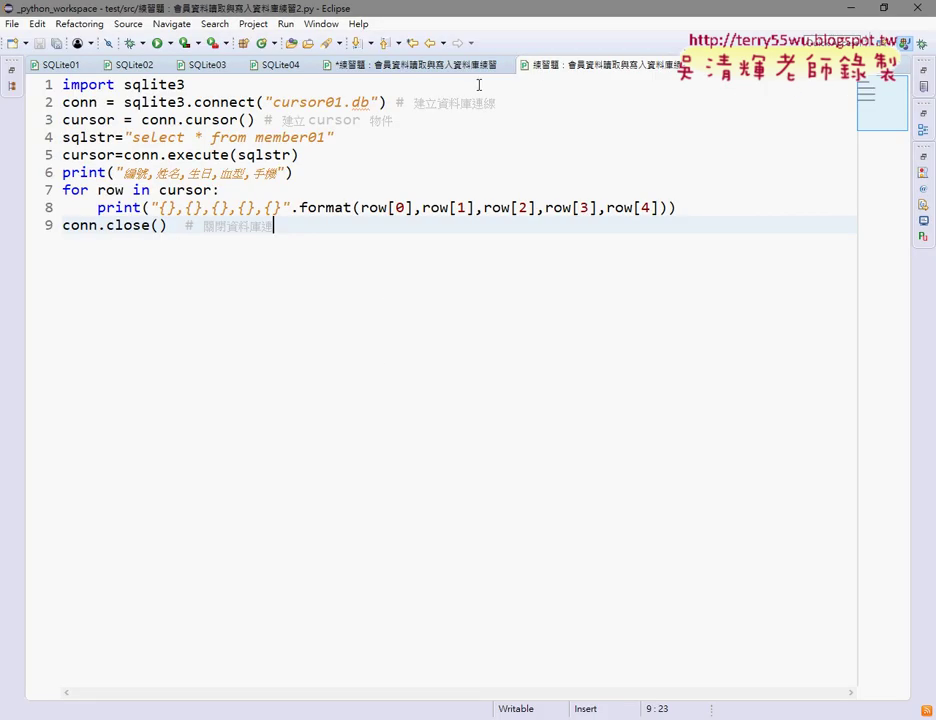
Paste the DROP TABLE IF EXITS member01 lines after line 3 of the 練習題 script, removing the extra blank line
left_click(465, 68)
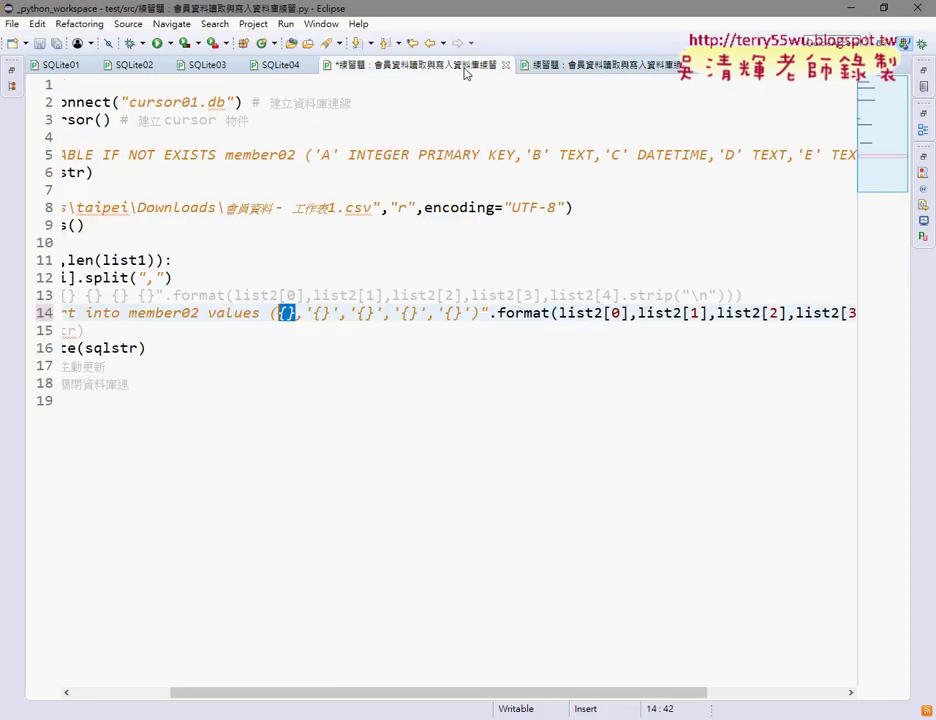
left_click_drag(357, 694, 257, 694)
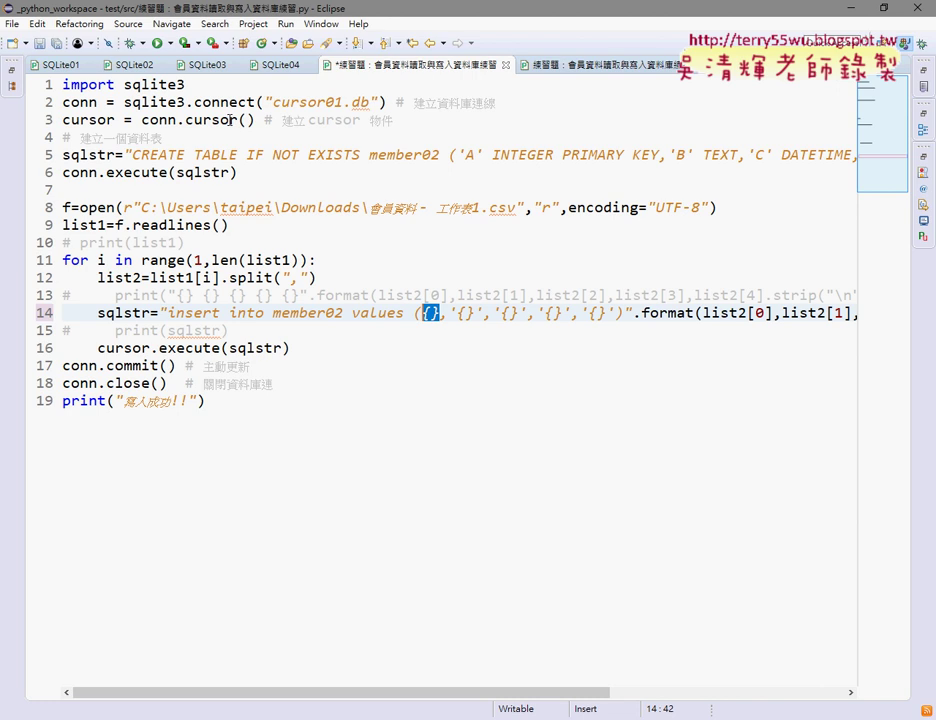
left_click(405, 120)
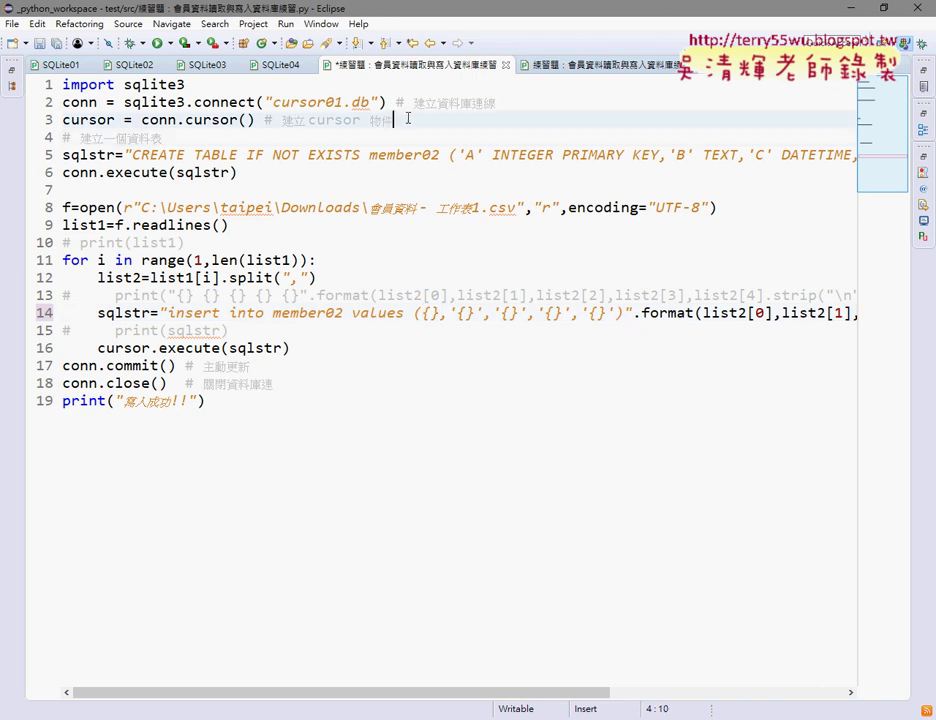
key("Return")
key("Return")
key("Up")
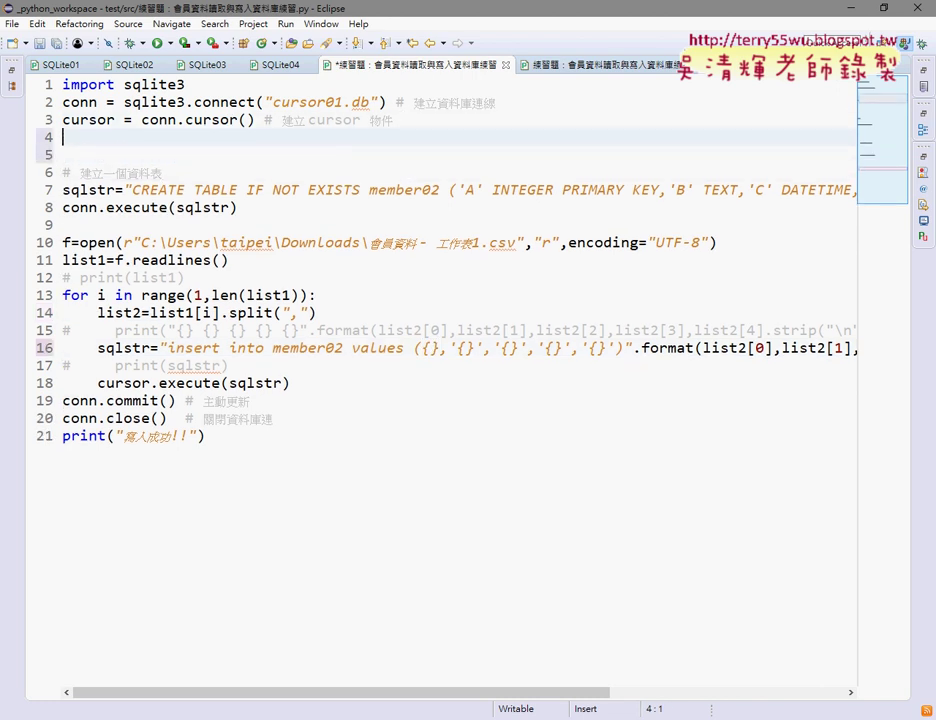
key("ctrl+v")
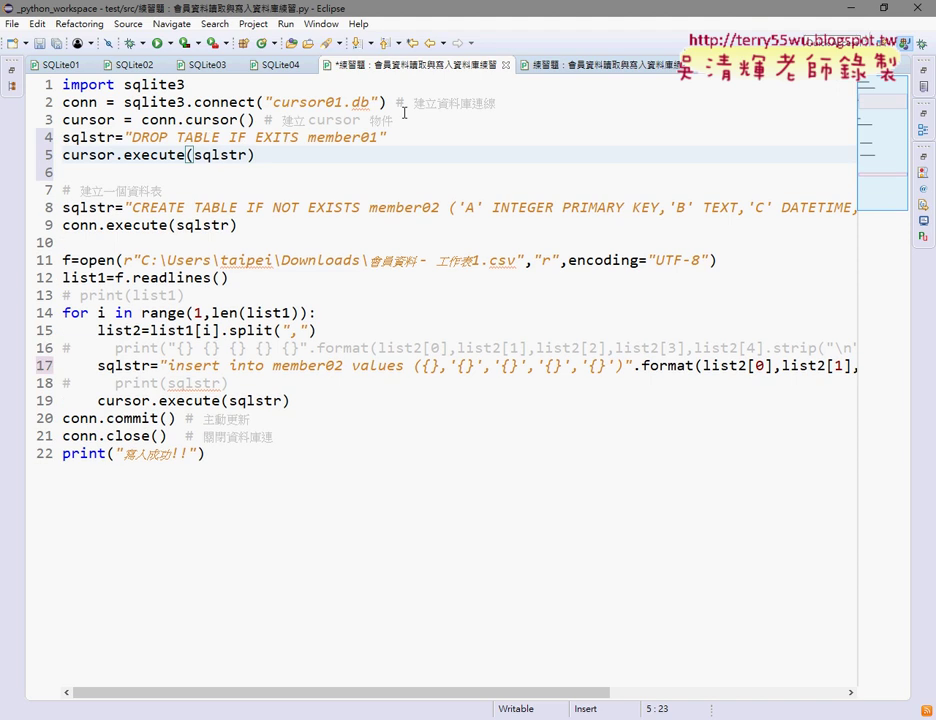
key("Delete")
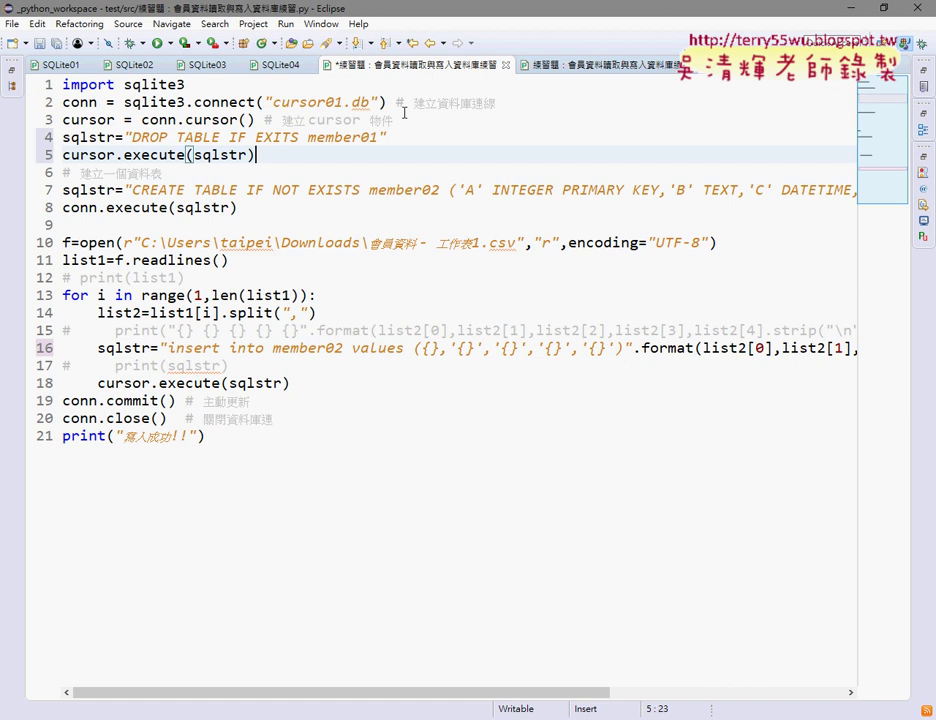
left_click(288, 716)
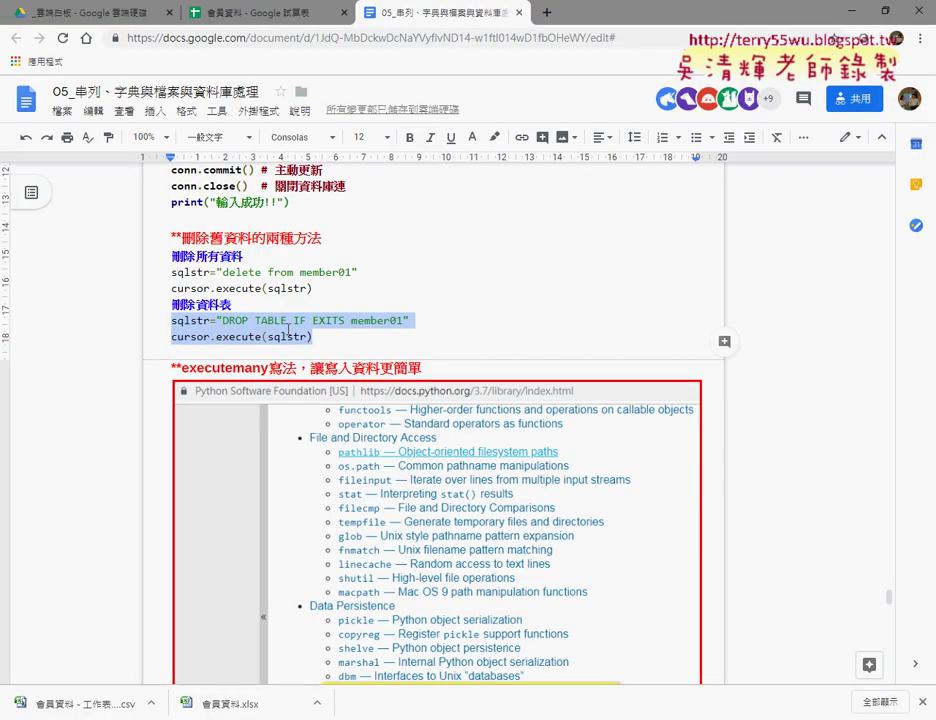
left_click_drag(313, 288, 164, 276)
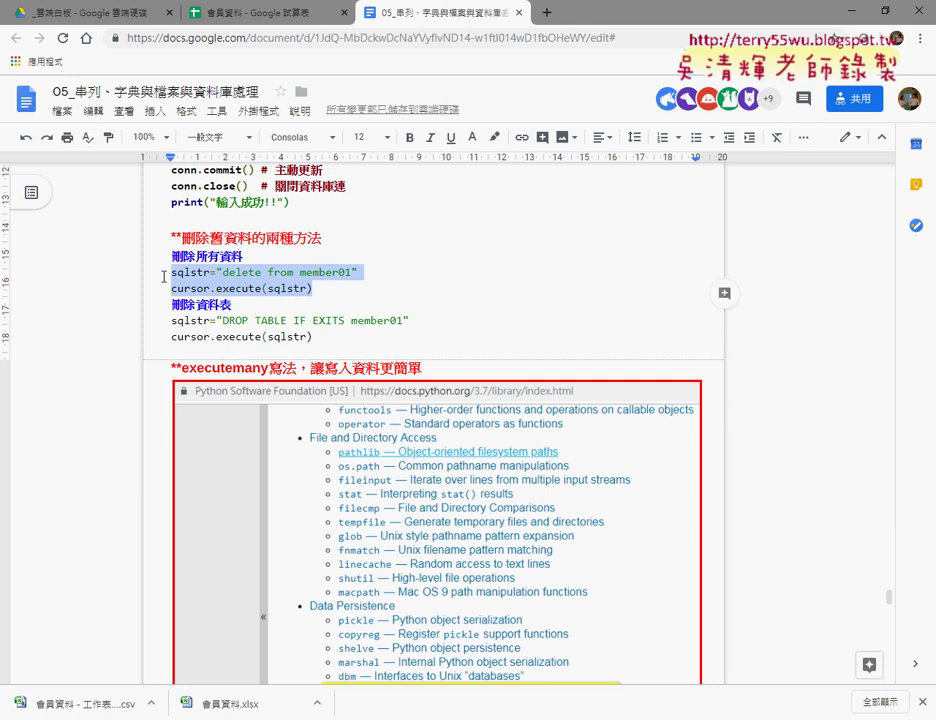
left_click_drag(222, 272, 353, 270)
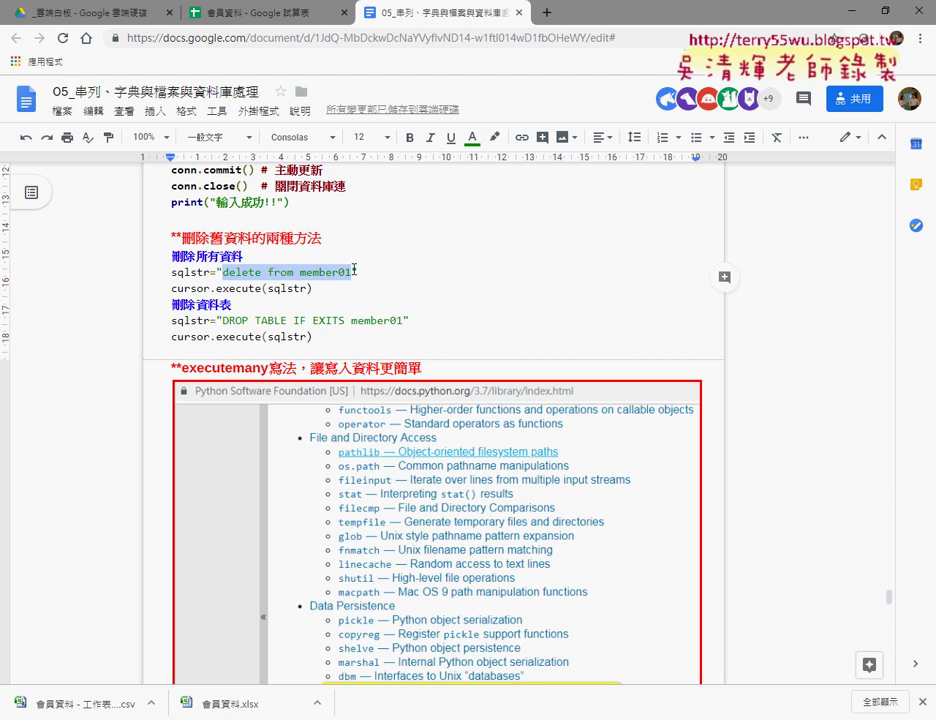
scroll(420, 310, "down", 3)
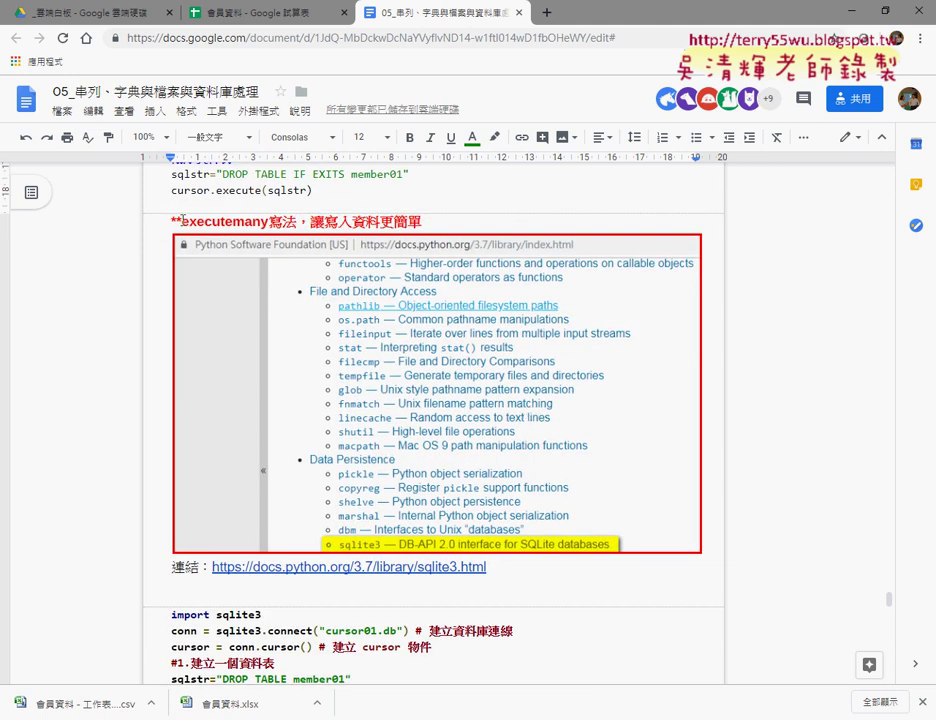
left_click_drag(182, 221, 232, 217)
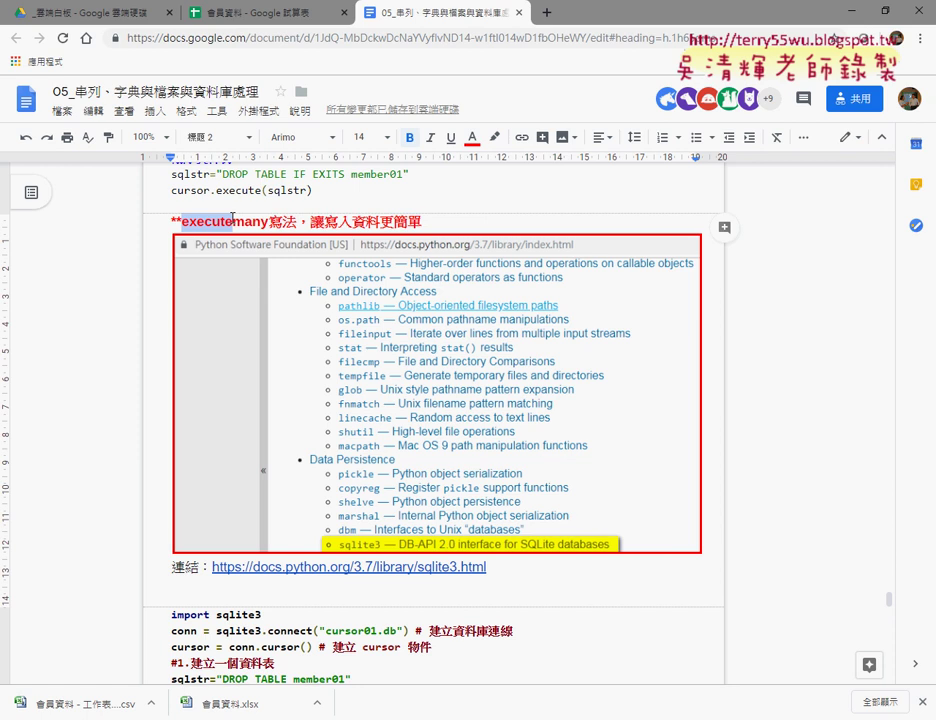
scroll(380, 300, "down", 1)
scroll(374, 281, "up", 1)
scroll(203, 220, "down", 1)
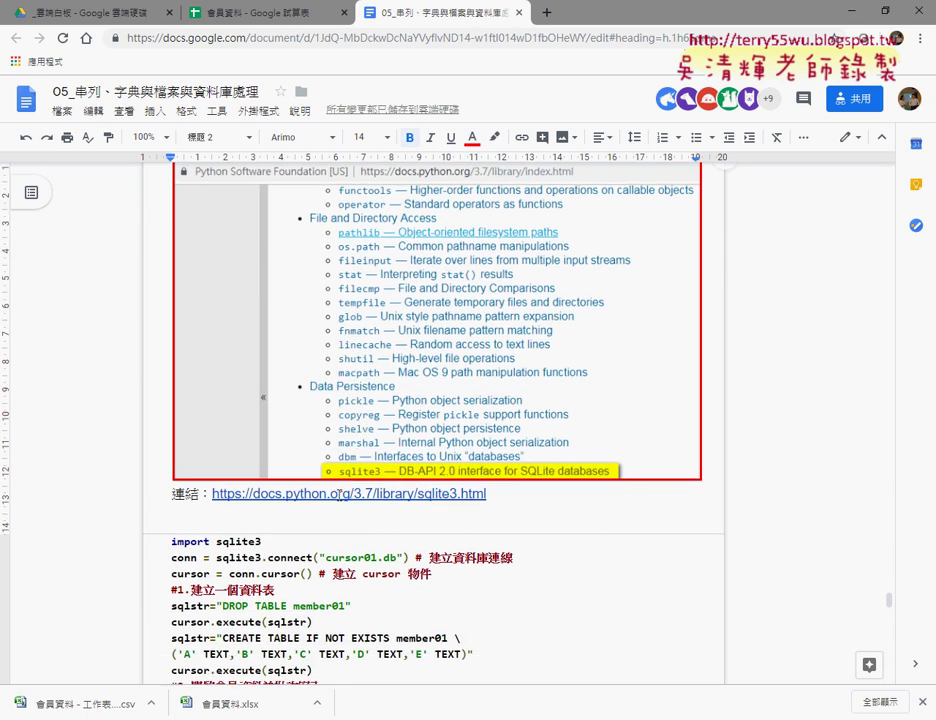
Open the sqlite3 documentation page in a new tab and find the executemany example
left_click(337, 494)
left_click(333, 517)
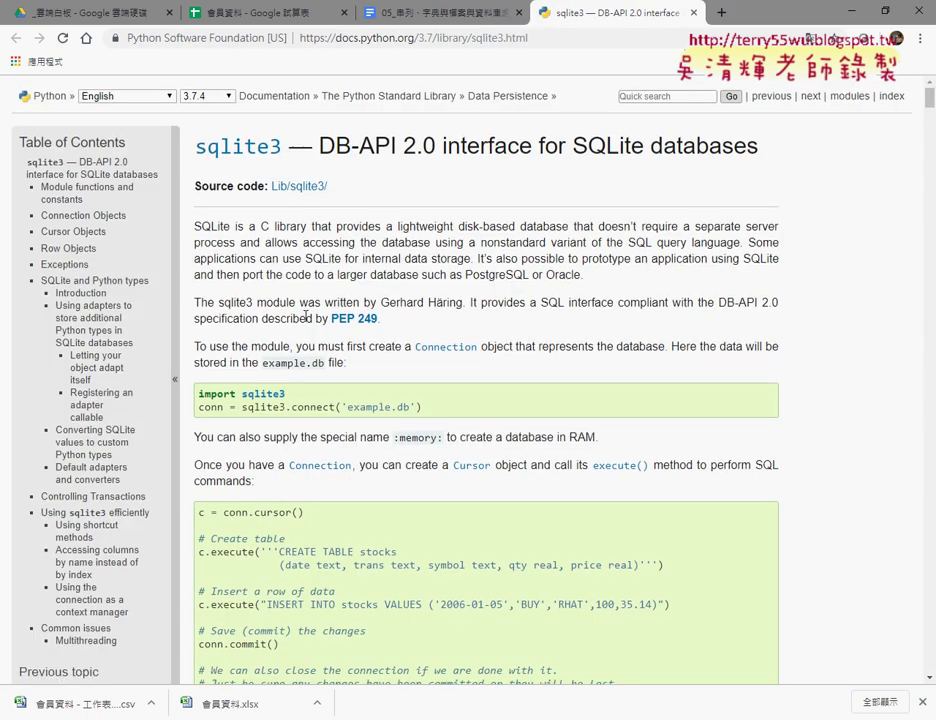
scroll(306, 320, "down", 3)
scroll(306, 320, "down", 1)
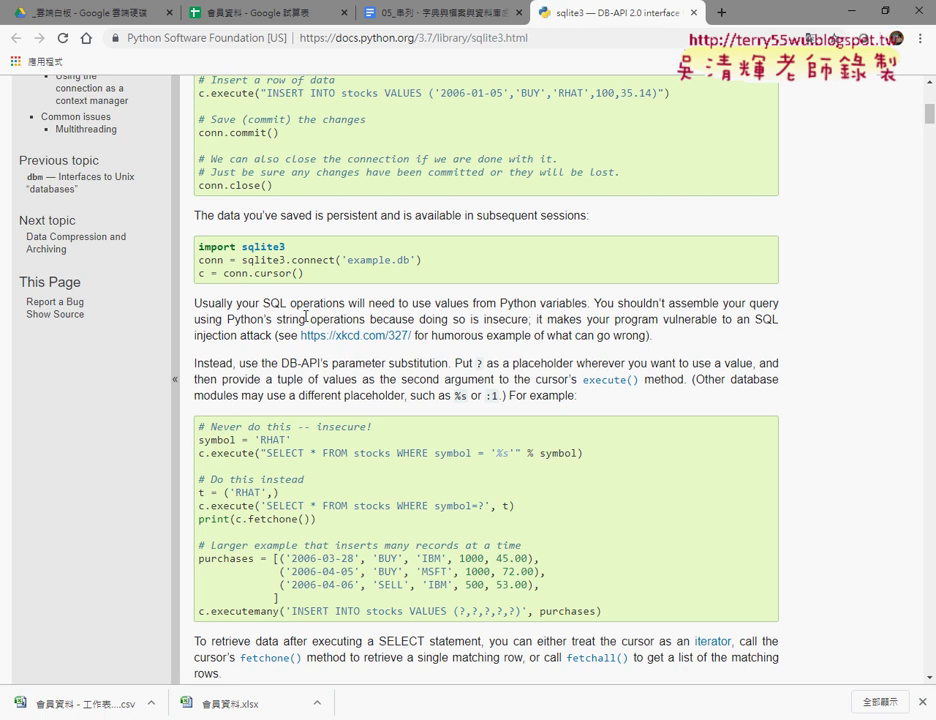
scroll(308, 340, "down", 1)
scroll(313, 267, "down", 2)
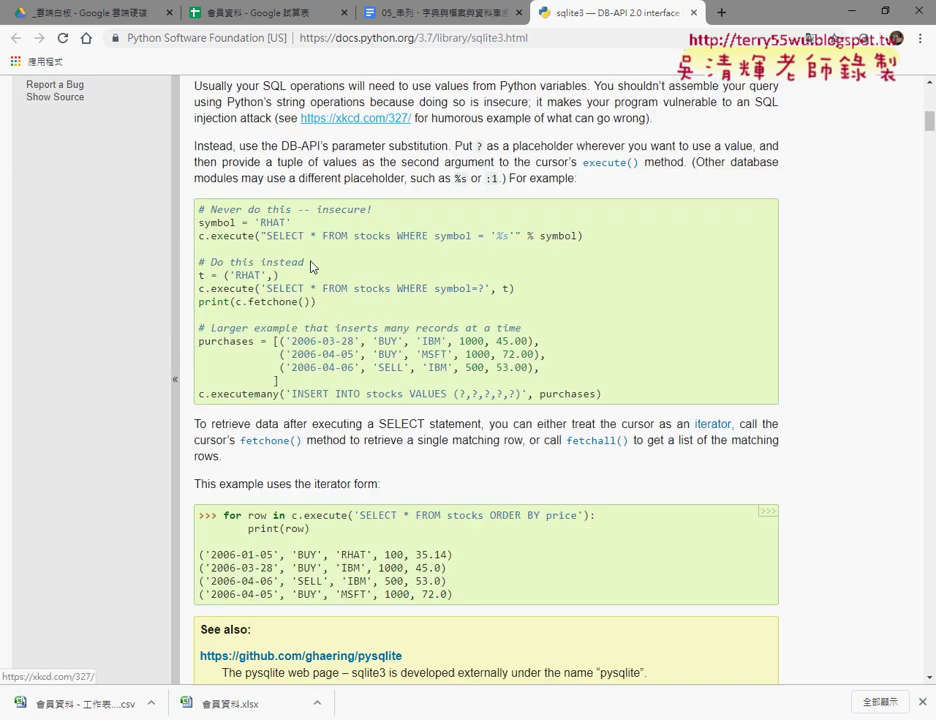
scroll(310, 267, "down", 3)
scroll(313, 267, "down", 1)
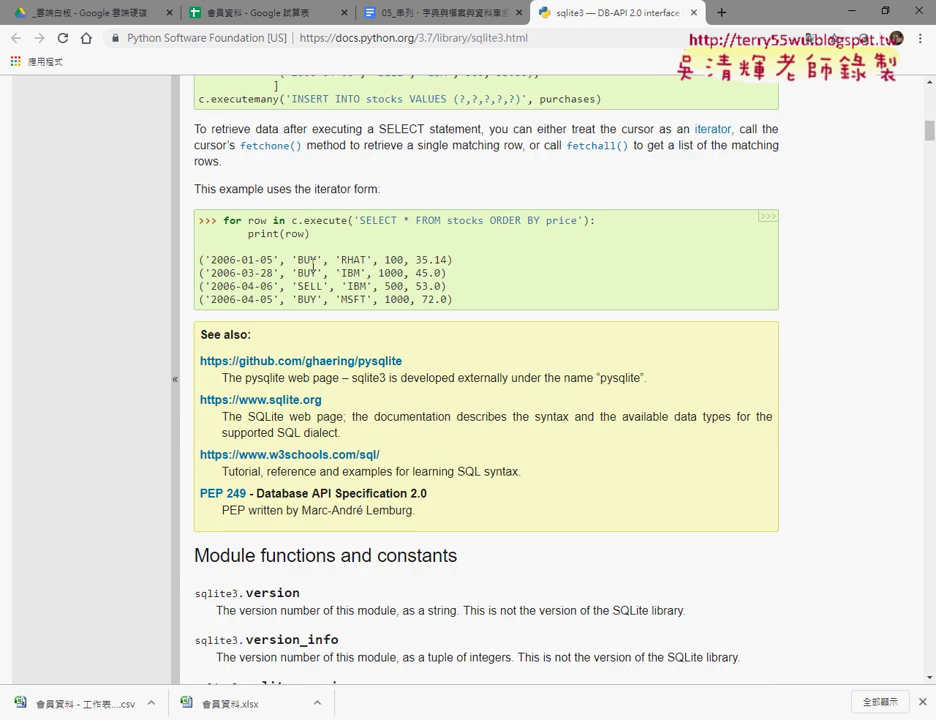
scroll(240, 288, "down", 3)
scroll(299, 280, "down", 2)
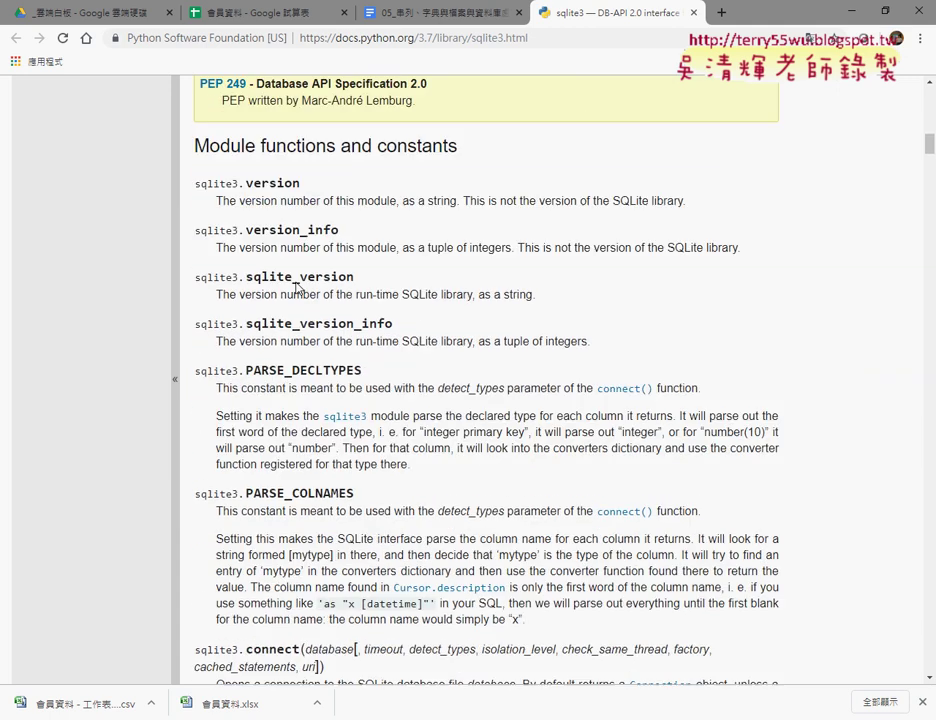
scroll(298, 290, "down", 2)
scroll(430, 330, "down", 3)
scroll(433, 324, "up", 1)
scroll(523, 340, "up", 5)
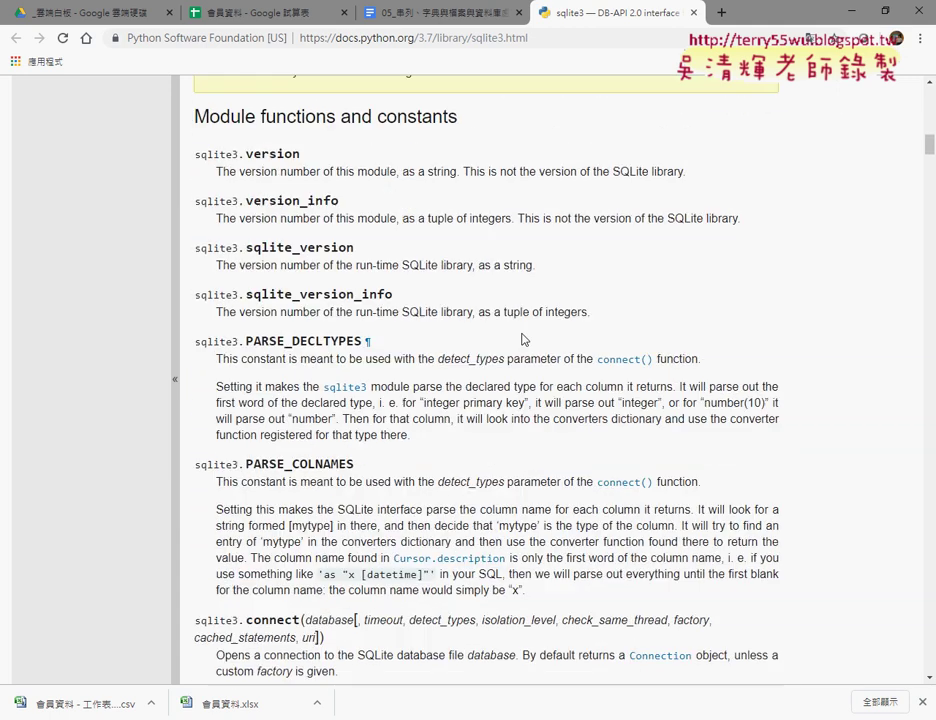
scroll(523, 340, "up", 5)
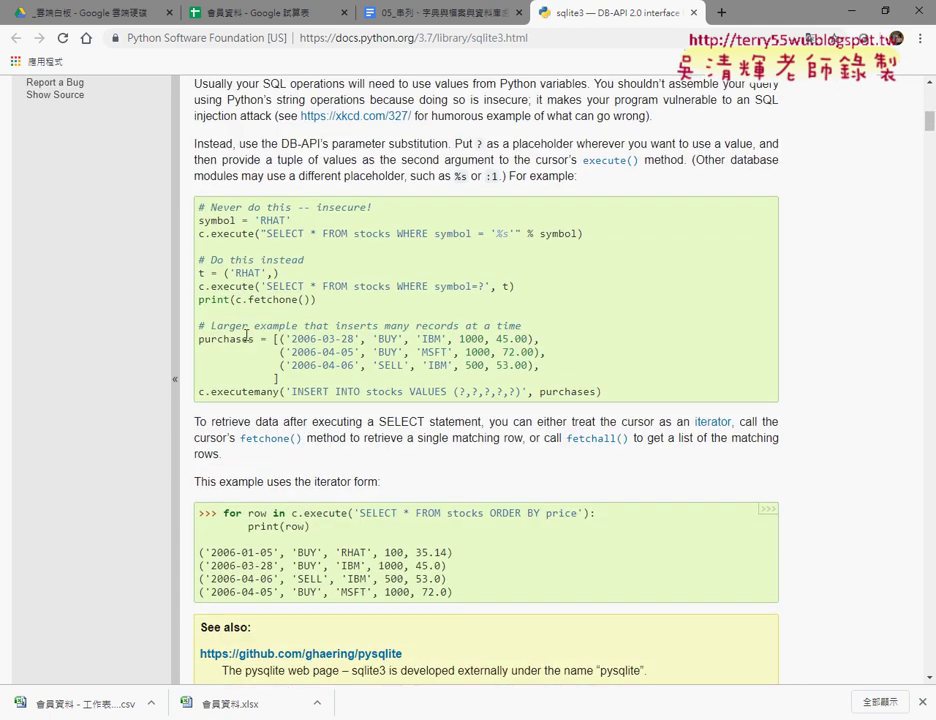
Point out the purchases list, its (?,?,?,?,?) placeholders and the executemany argument, then return to the notes
left_click_drag(275, 339, 337, 382)
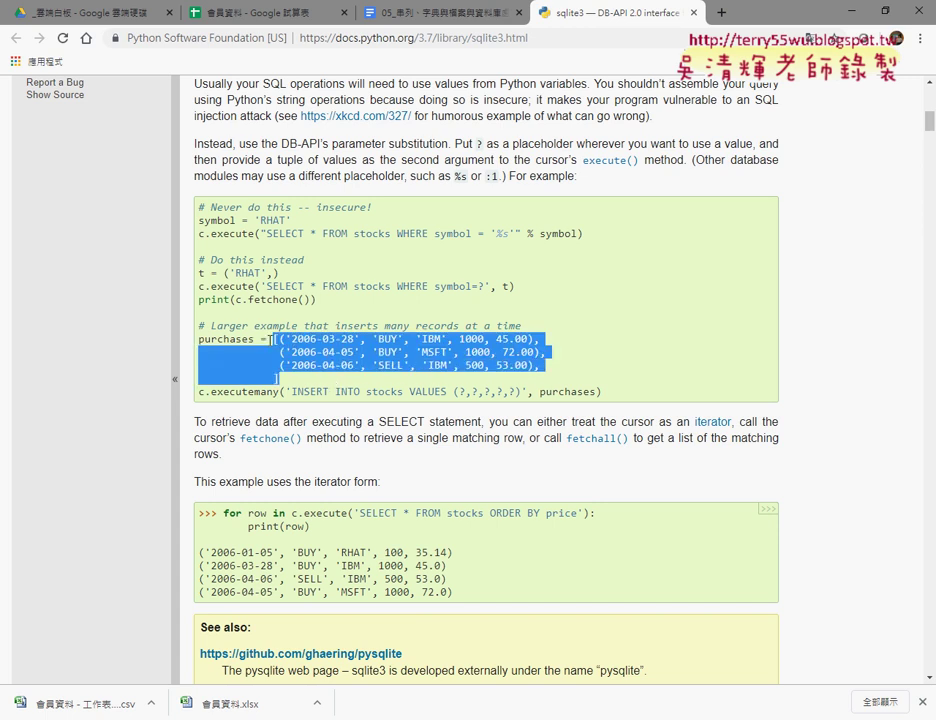
left_click_drag(256, 339, 198, 339)
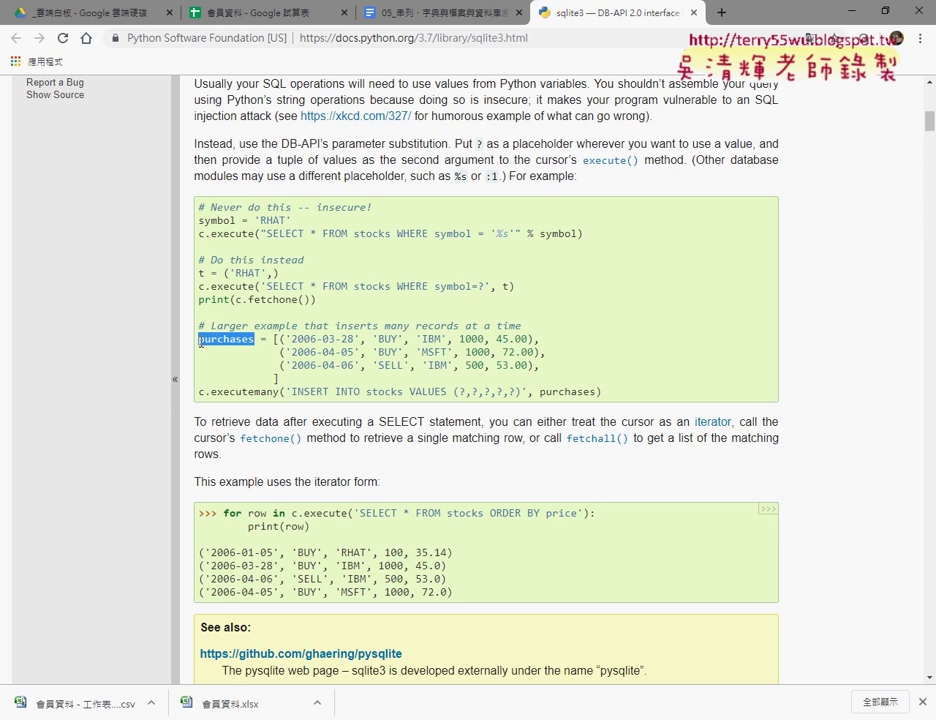
left_click_drag(274, 339, 300, 381)
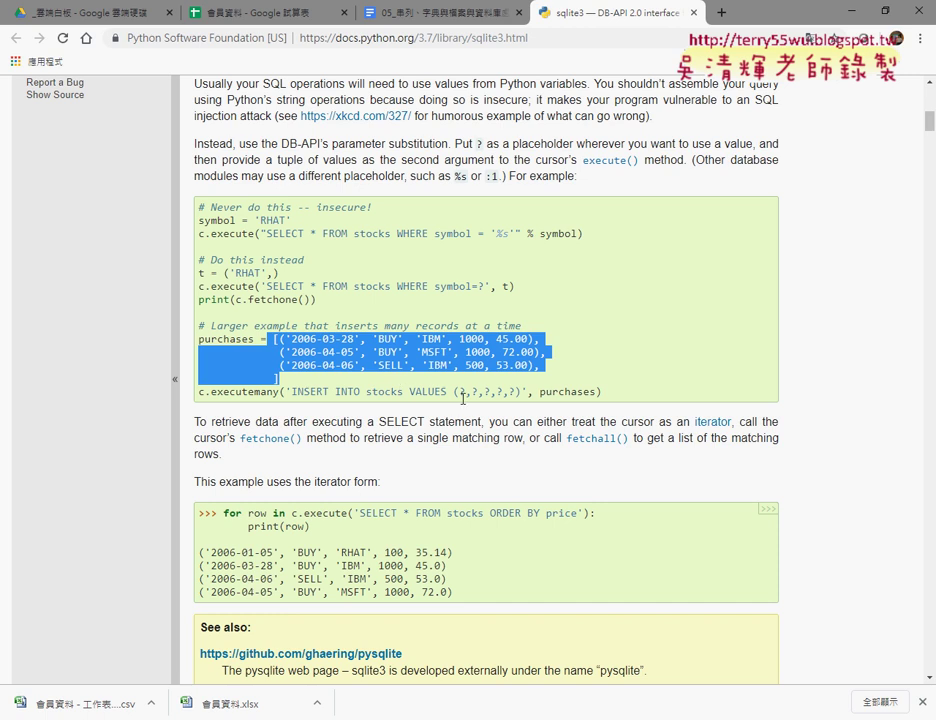
left_click_drag(455, 396, 526, 396)
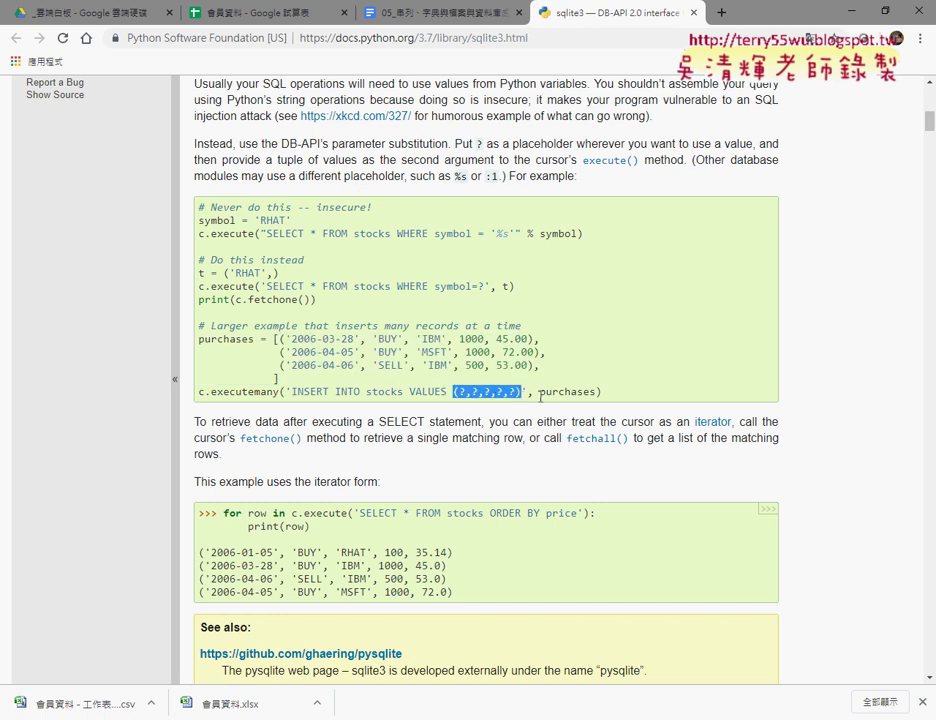
left_click(544, 396)
double_click(546, 392)
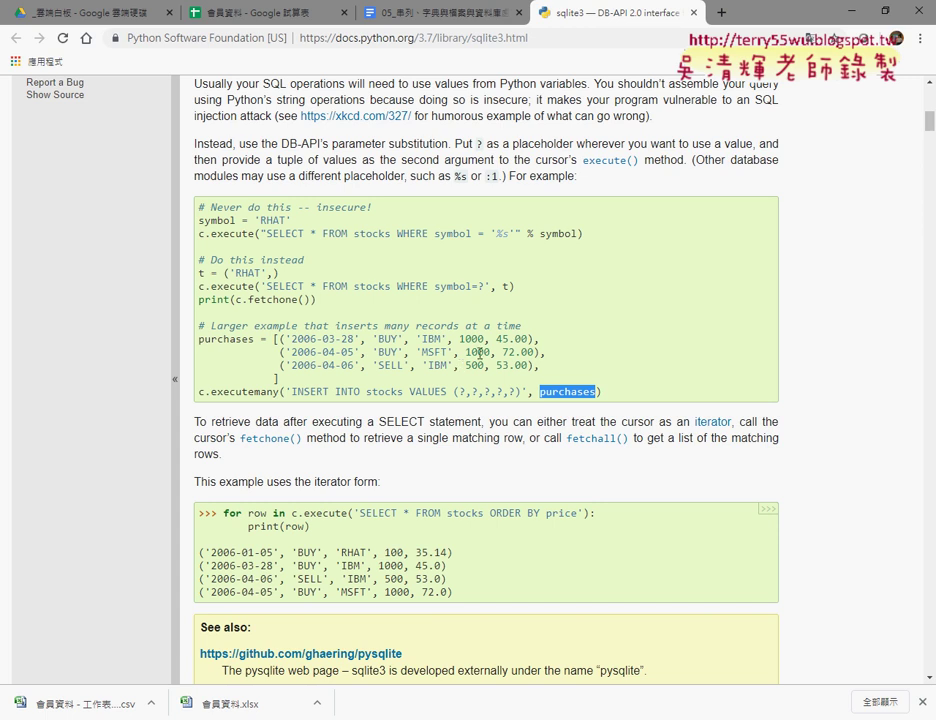
left_click(508, 14)
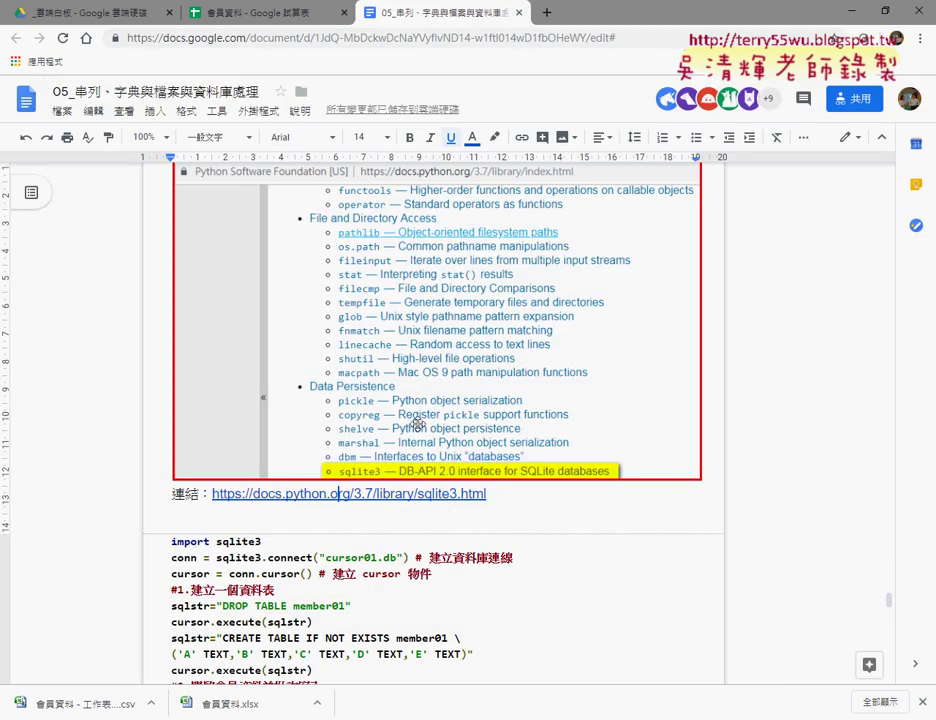
Open the notes' sqlite3 docs link, switch it to Simplified Chinese, and select the purchases list
left_click(344, 519)
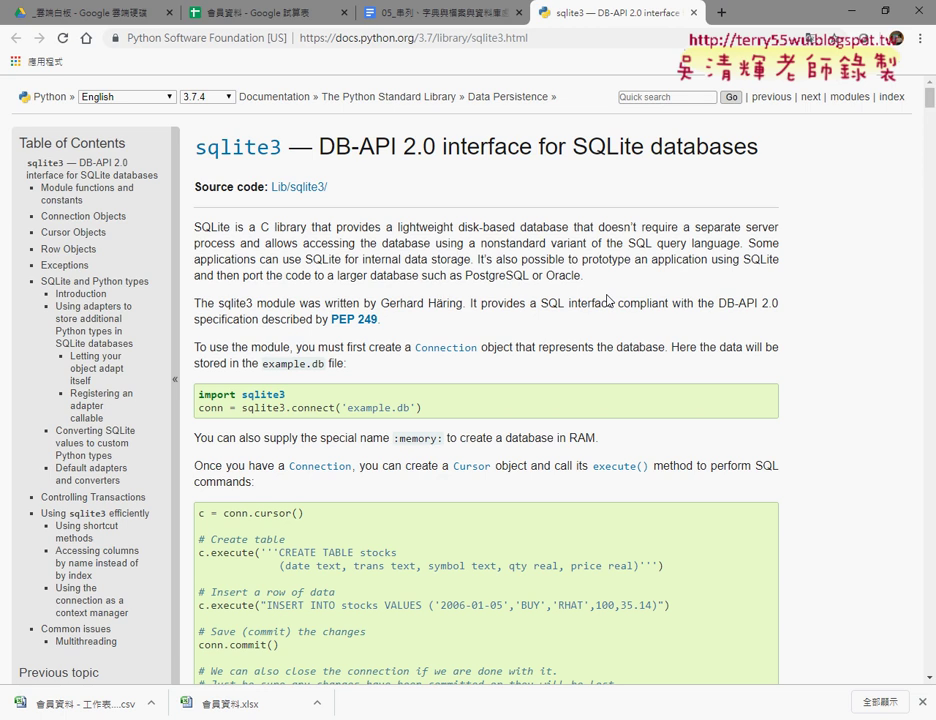
left_click(133, 97)
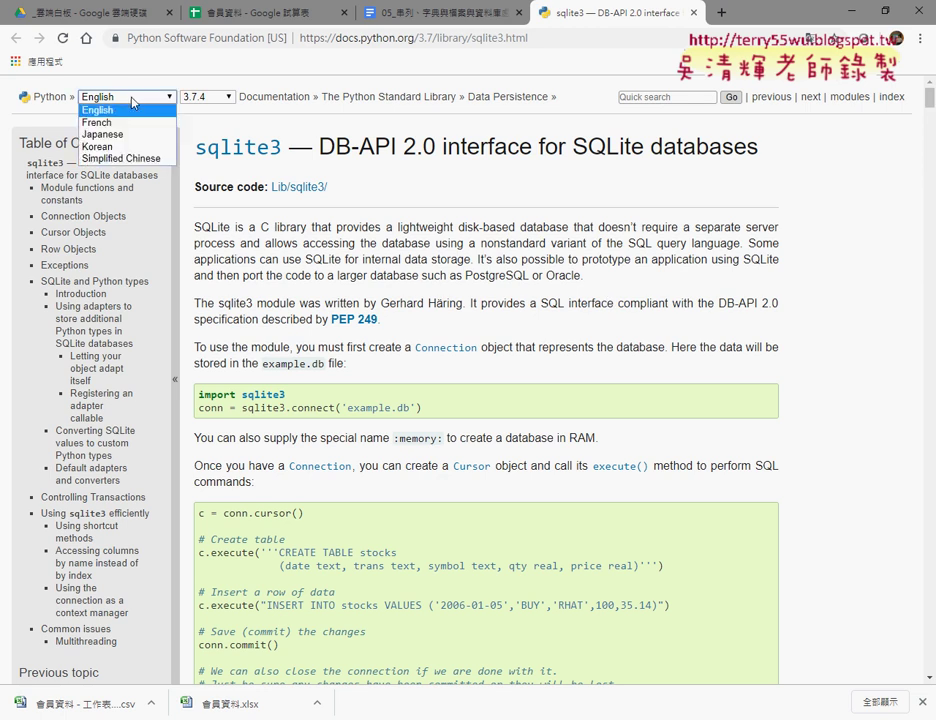
left_click(129, 159)
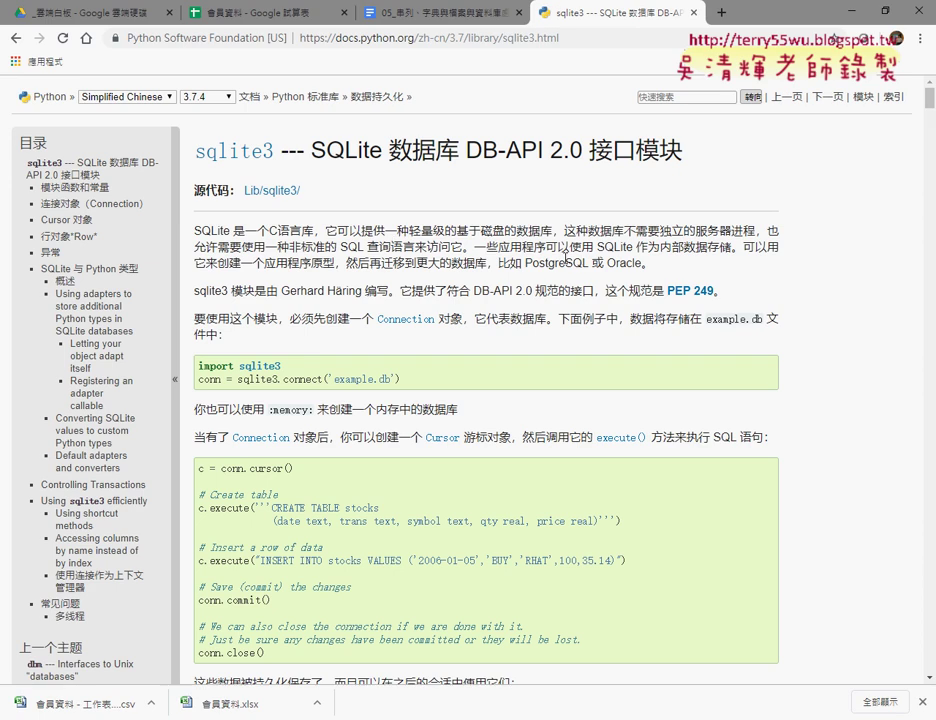
scroll(573, 271, "down", 5)
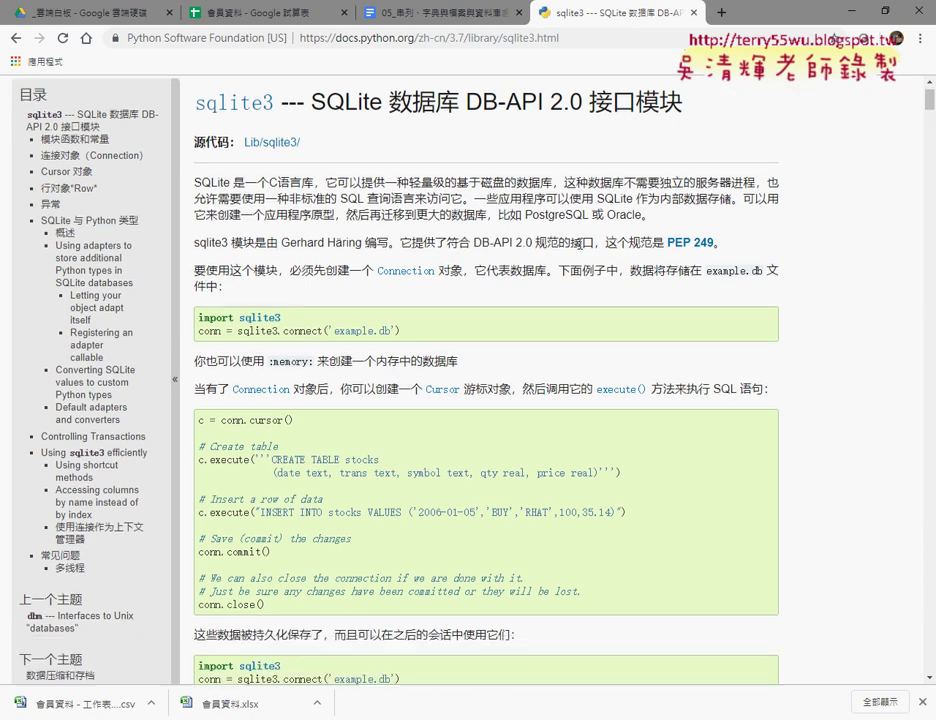
scroll(573, 271, "down", 3)
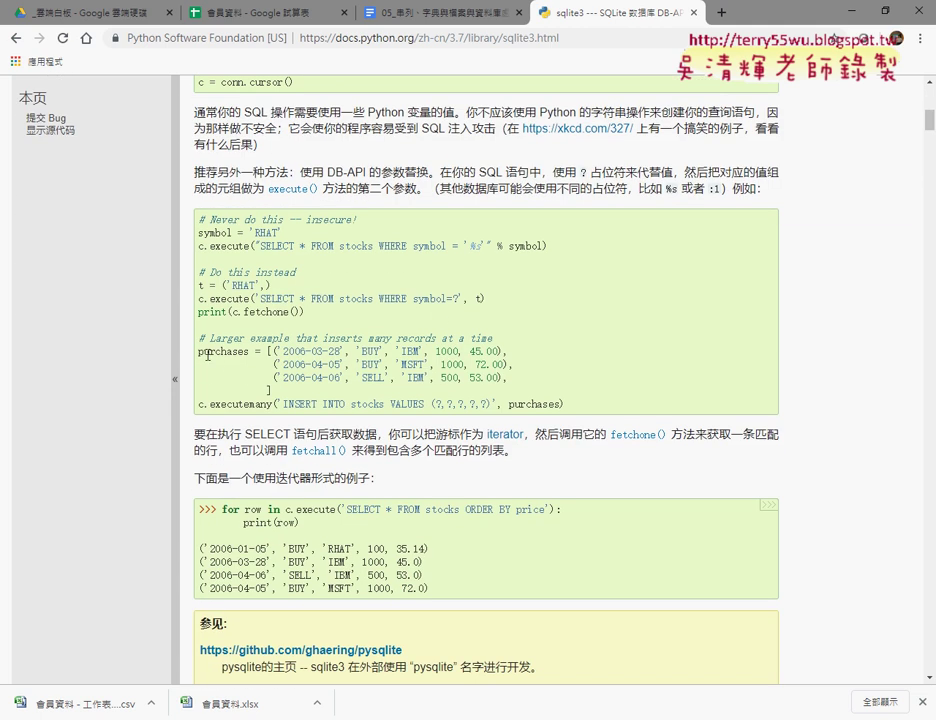
left_click_drag(266, 351, 289, 397)
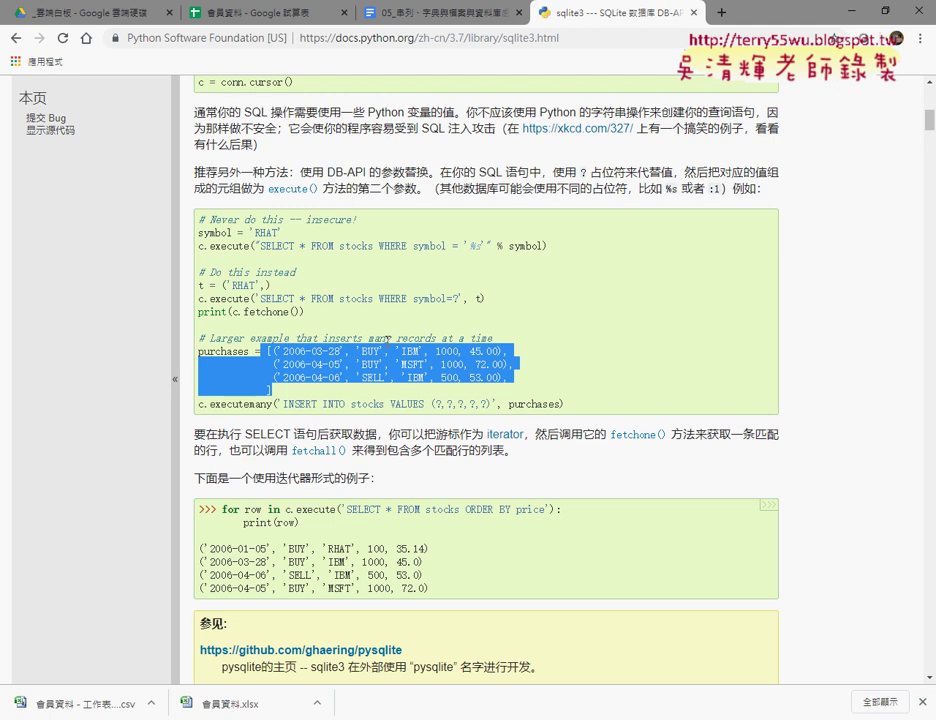
Highlight 'IF EXITS' yellow in the notes' DROP TABLE IF EXITS member01 line
left_click(389, 14)
scroll(376, 322, "up", 2)
scroll(376, 322, "up", 4)
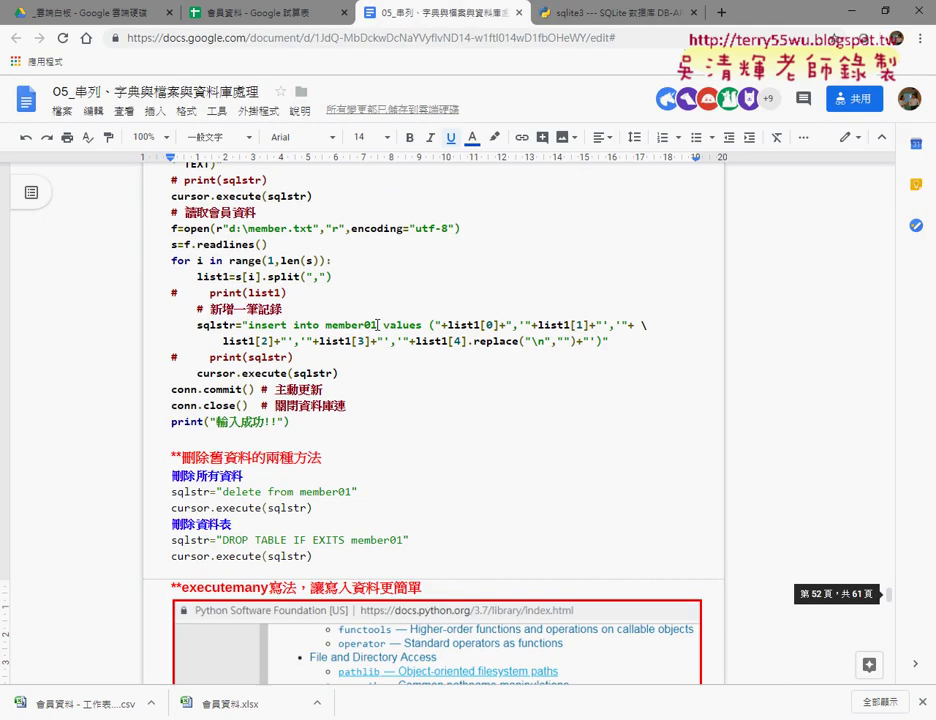
scroll(376, 322, "up", 4)
scroll(376, 324, "up", 5)
scroll(376, 324, "up", 3)
scroll(376, 324, "up", 4)
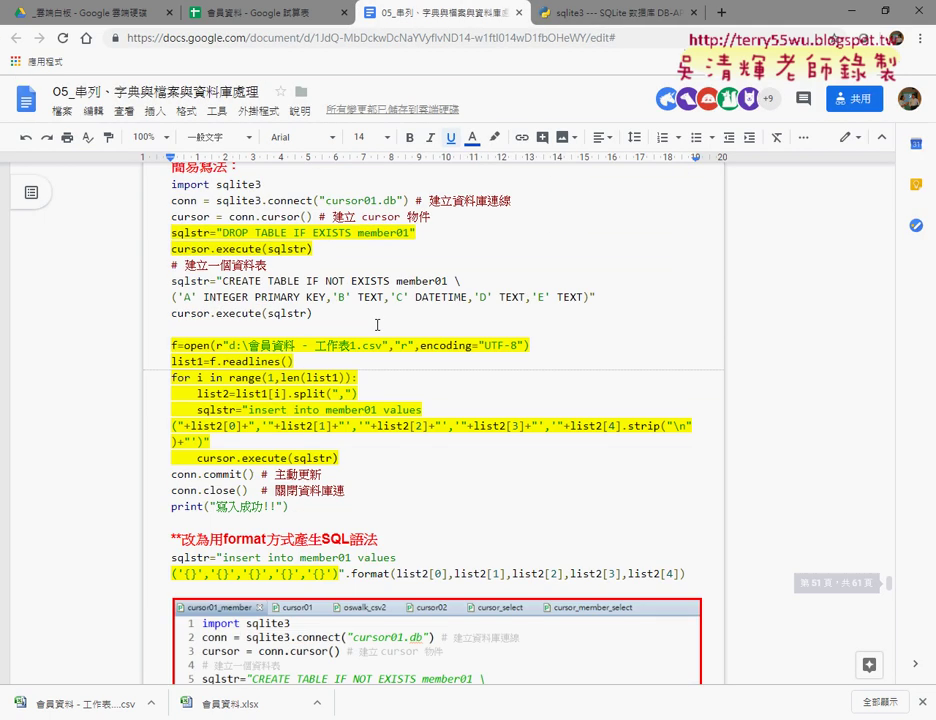
scroll(376, 324, "up", 2)
scroll(377, 324, "down", 6)
scroll(377, 324, "down", 4)
scroll(377, 324, "up", 2)
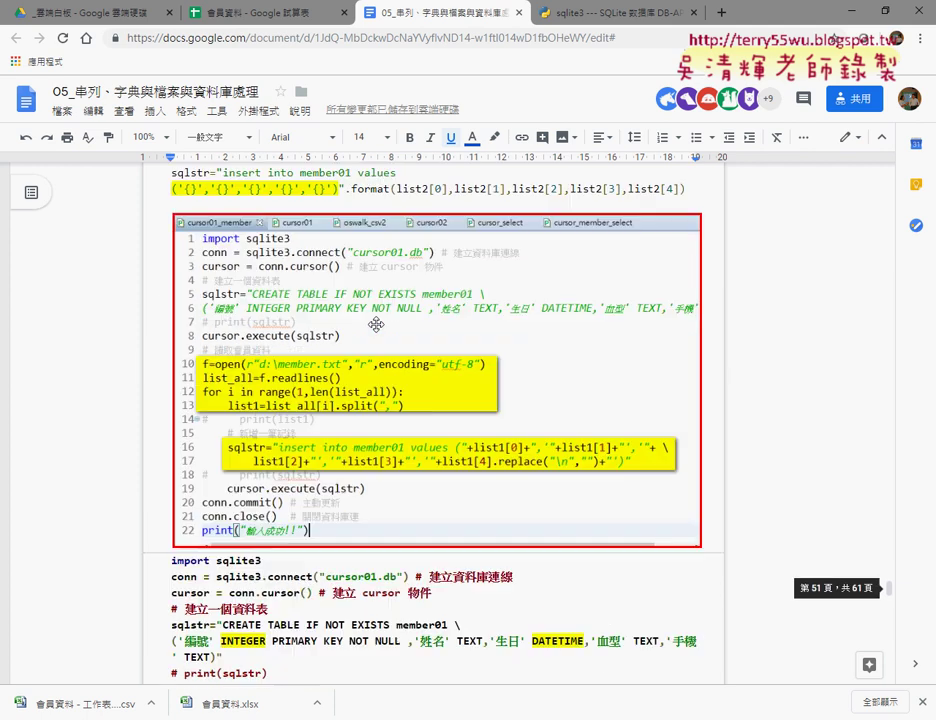
scroll(377, 324, "up", 2)
scroll(377, 325, "down", 2)
scroll(377, 324, "down", 5)
scroll(377, 324, "down", 2)
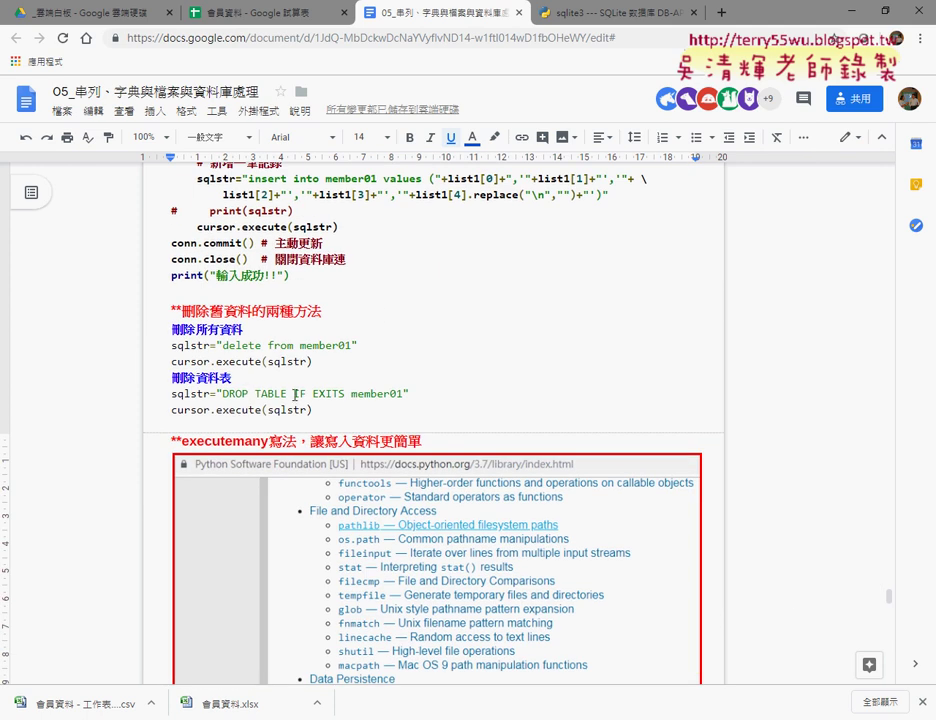
left_click_drag(293, 394, 345, 394)
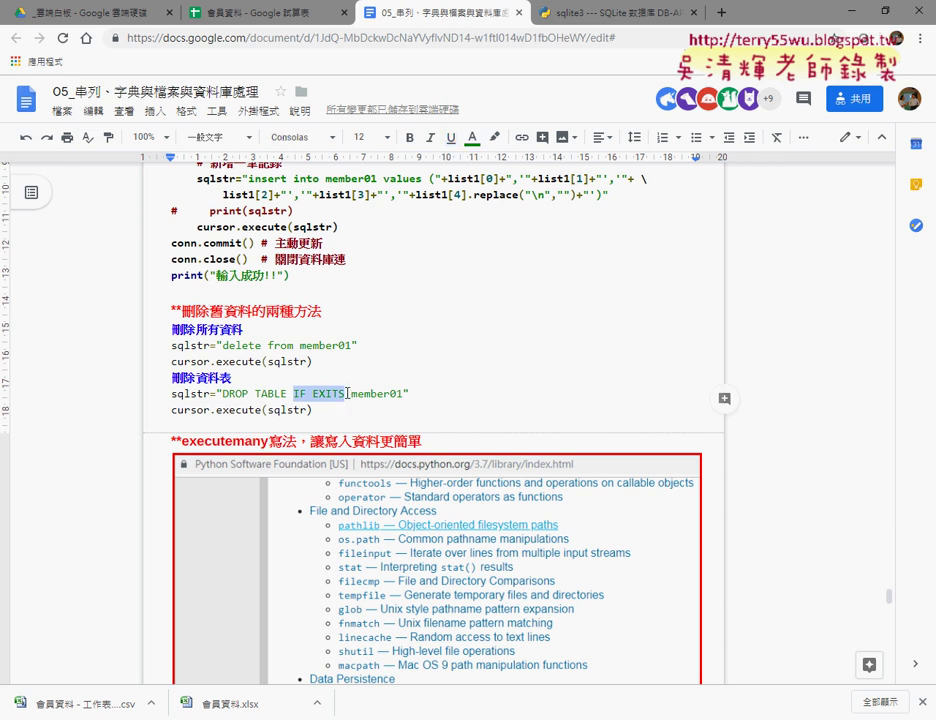
left_click(497, 140)
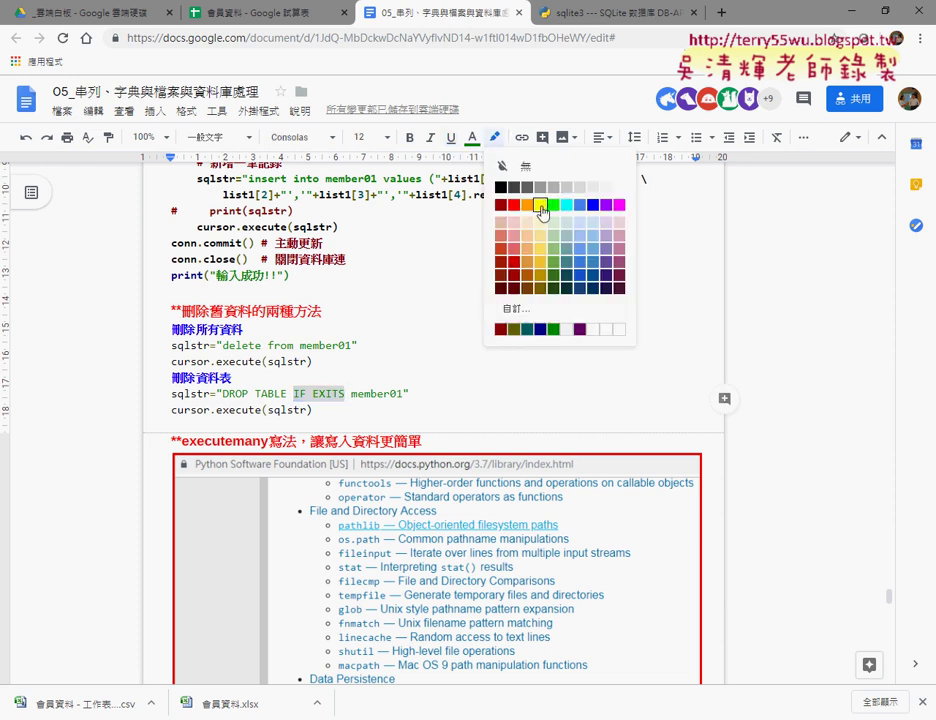
left_click(541, 204)
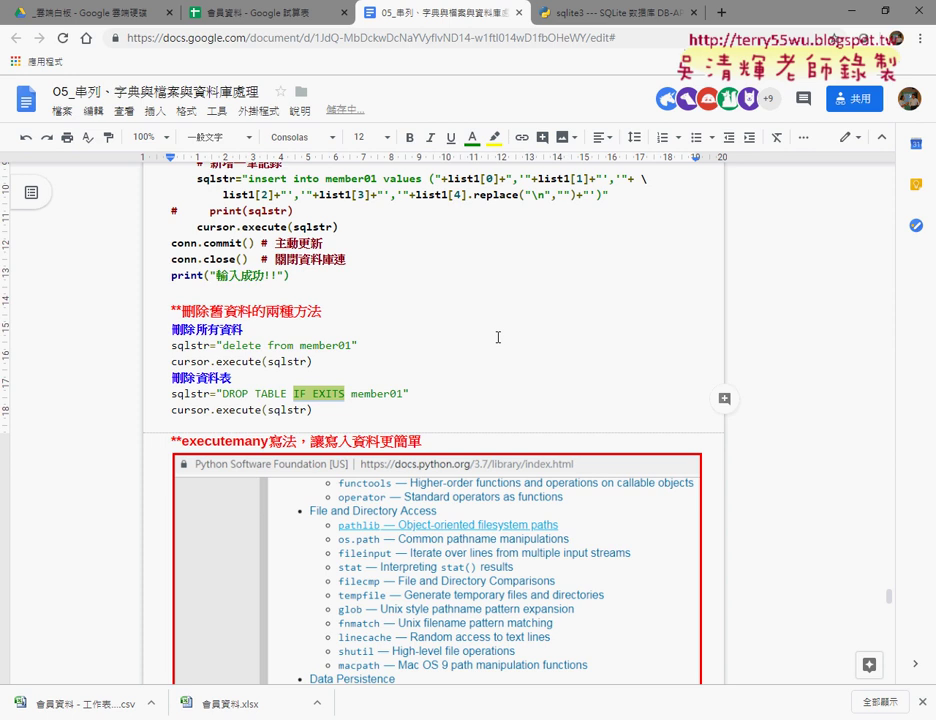